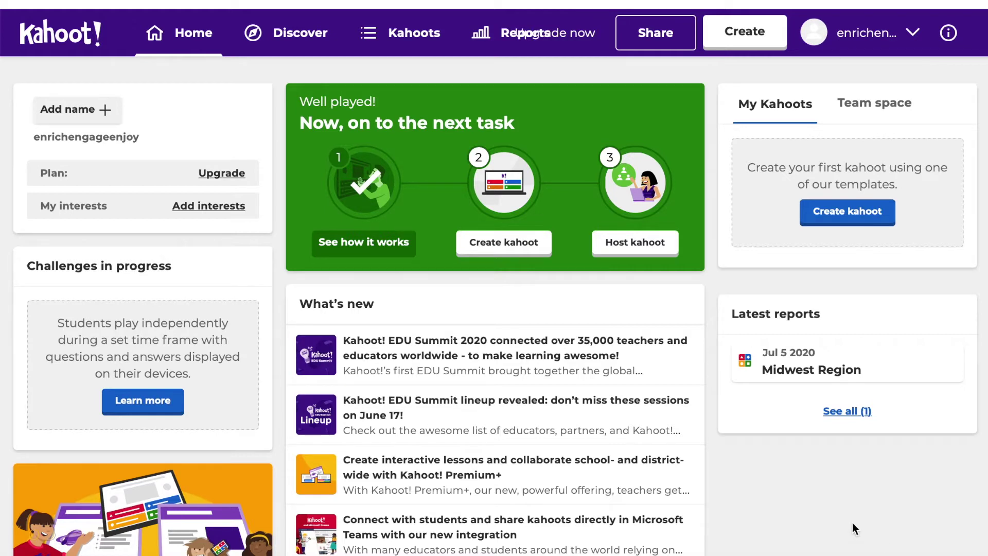
# Step: Open the Discover page and look through its featured kahoot collections
pyautogui.click(297, 38)
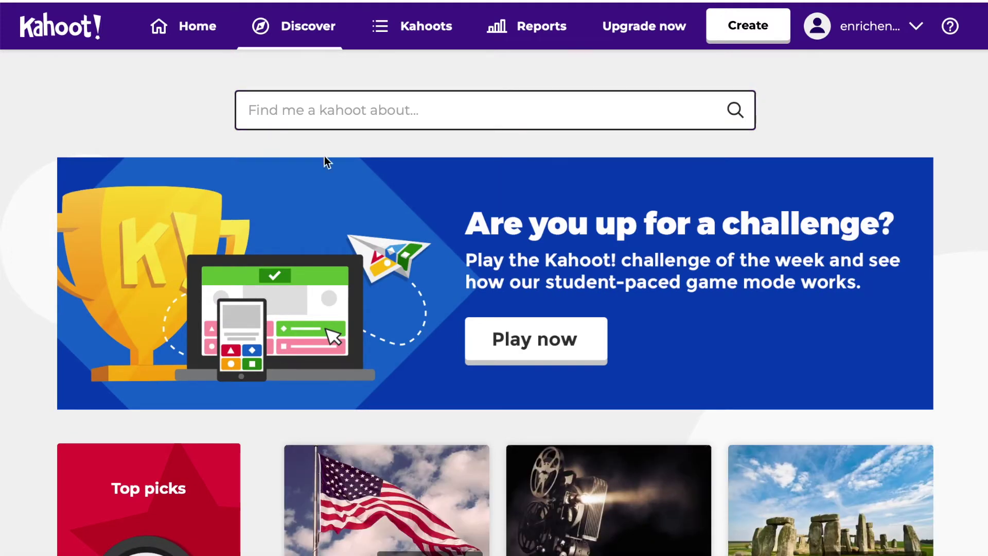
pyautogui.scroll(-3, 21, 432)
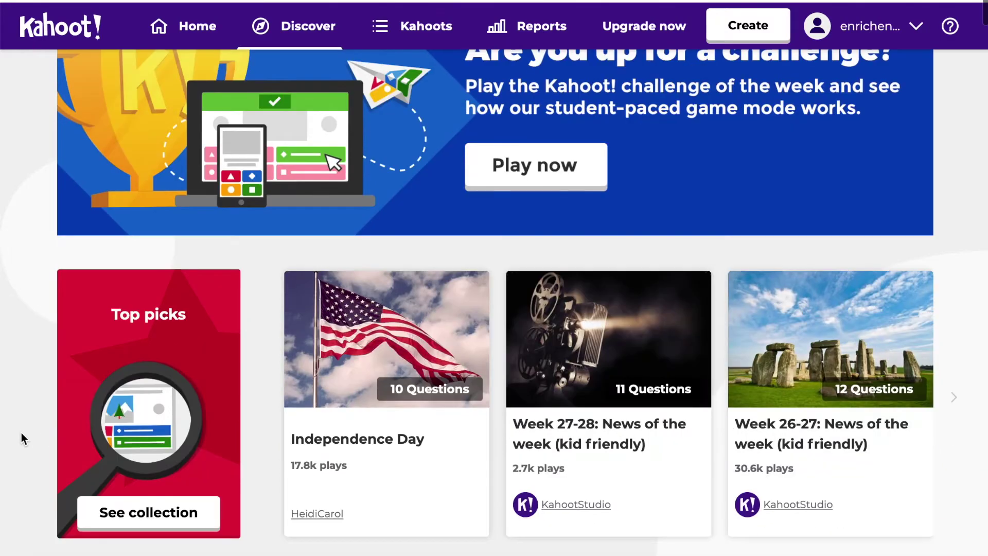
pyautogui.scroll(-9, 831, 403)
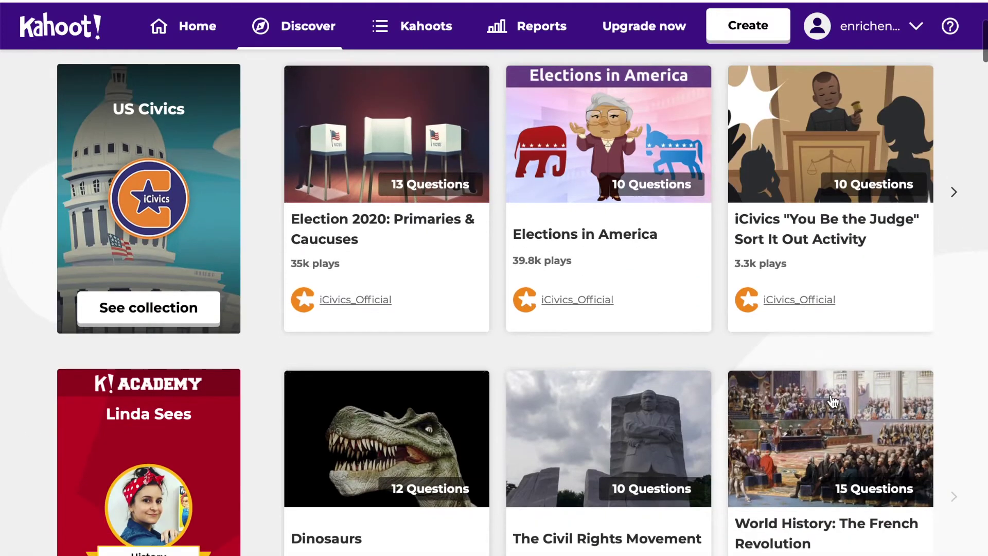
pyautogui.scroll(1, 833, 401)
pyautogui.scroll(-7, 832, 401)
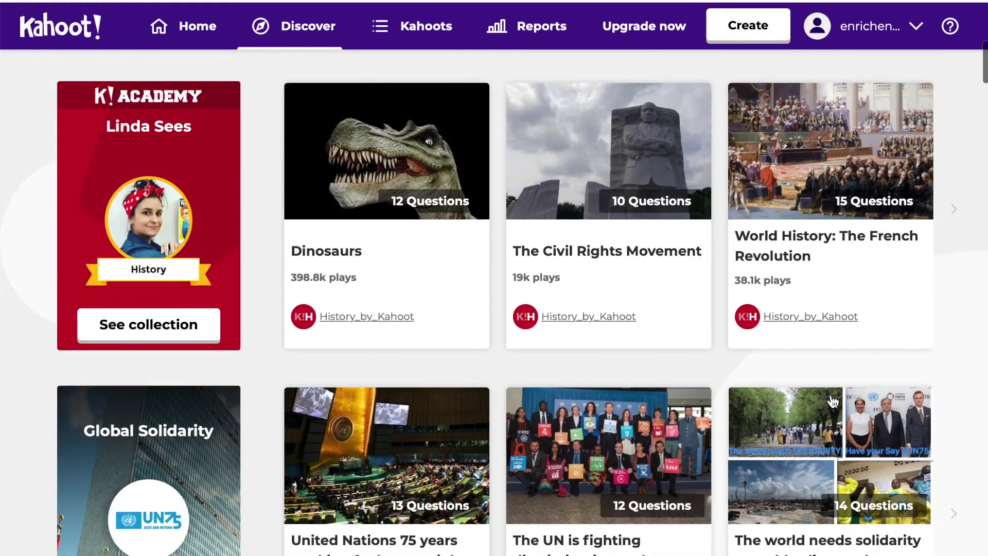
pyautogui.scroll(-14, 832, 402)
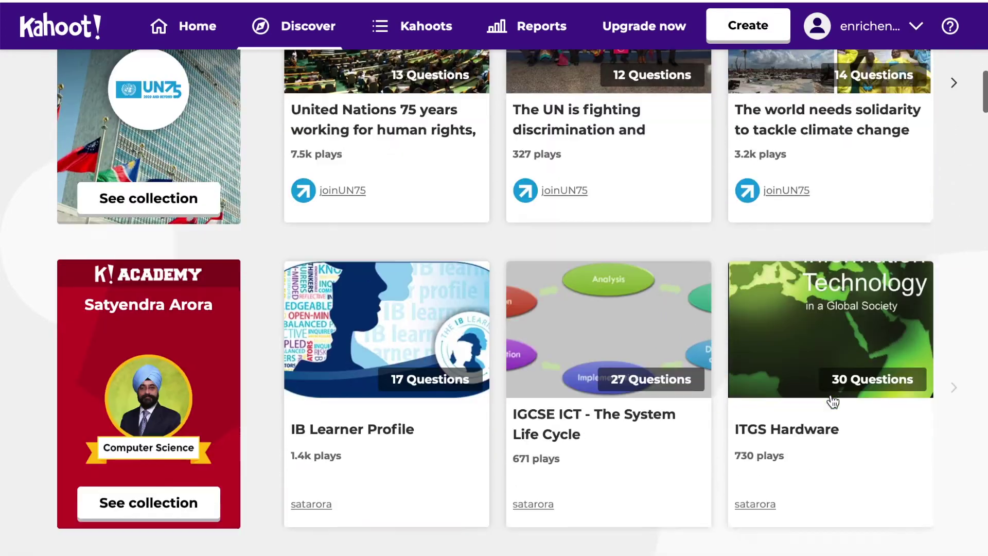
pyautogui.scroll(-14, 832, 401)
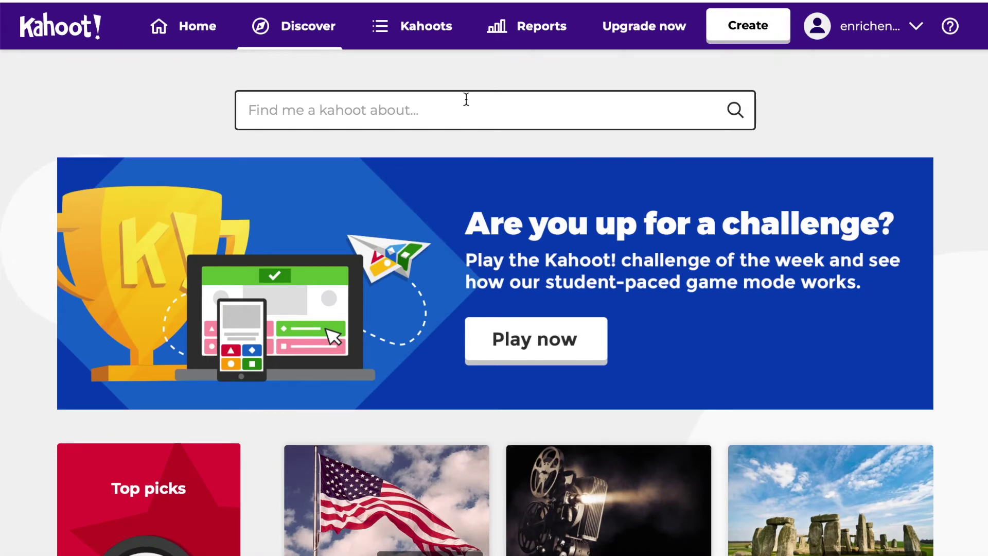
# Step: Search the public kahoots for "Multiplication"
pyautogui.write('m')
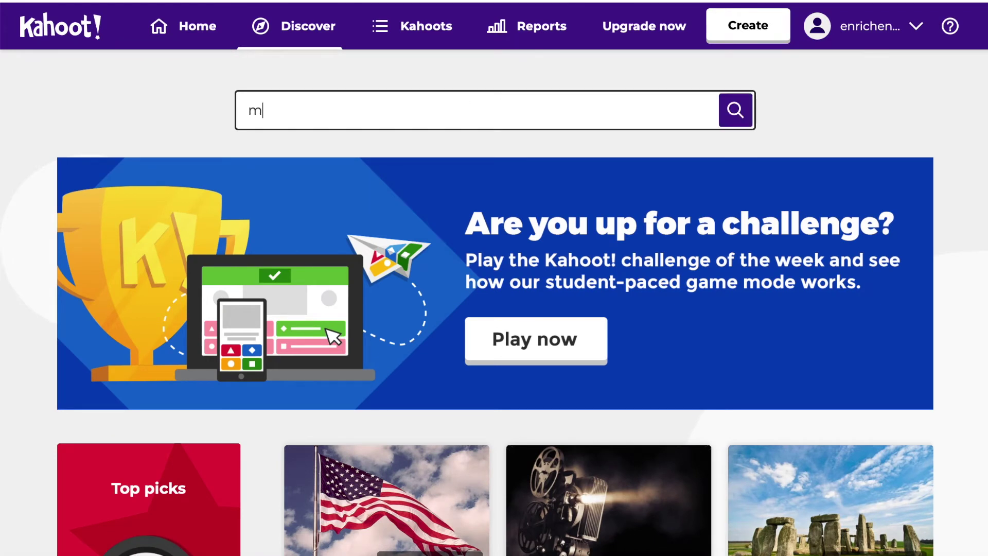
pyautogui.write('ultiplic')
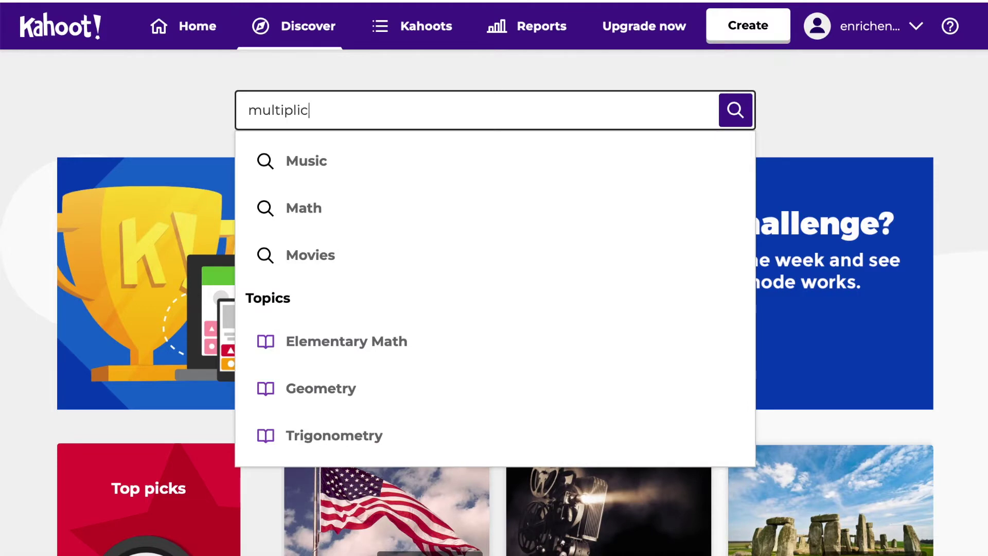
pyautogui.write('ation')
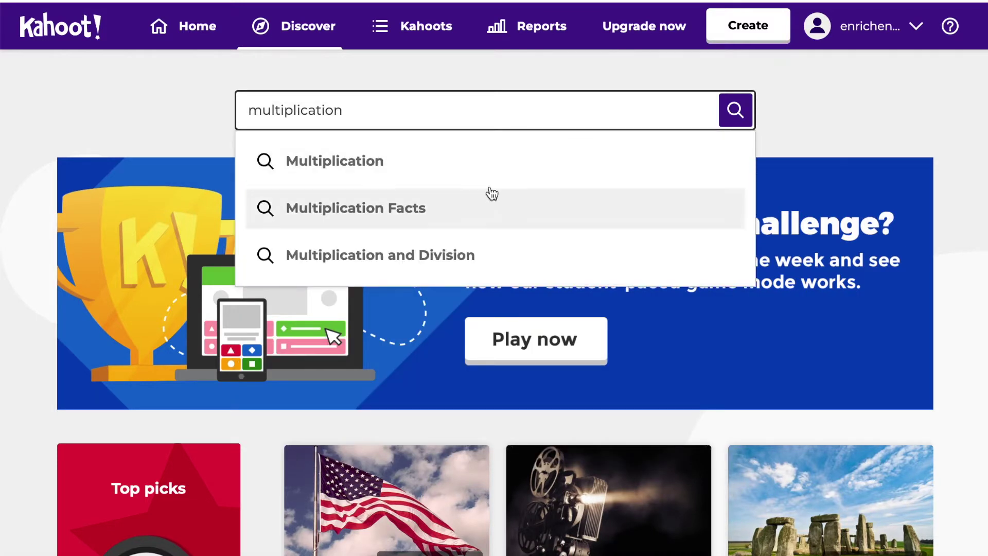
pyautogui.click(449, 180)
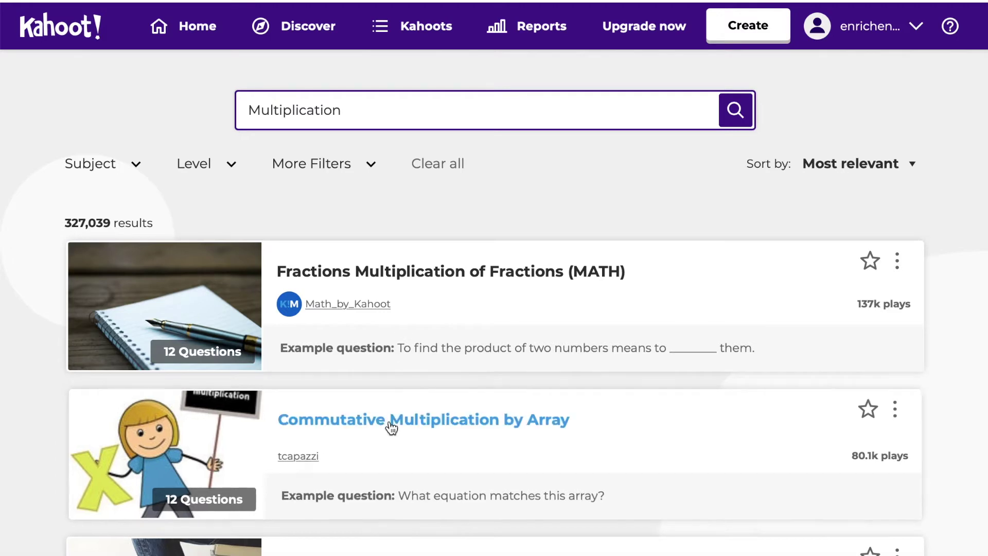
# Step: Open the 20-question kahoot titled MULTIPLICATION from the search results
pyautogui.scroll(-4, 392, 468)
pyautogui.scroll(2, 393, 467)
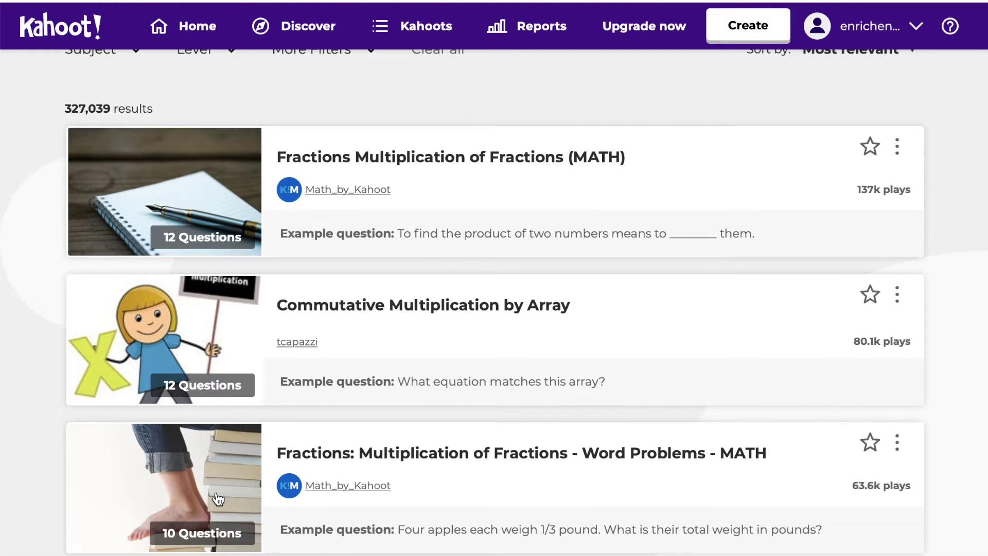
pyautogui.scroll(-3, 218, 498)
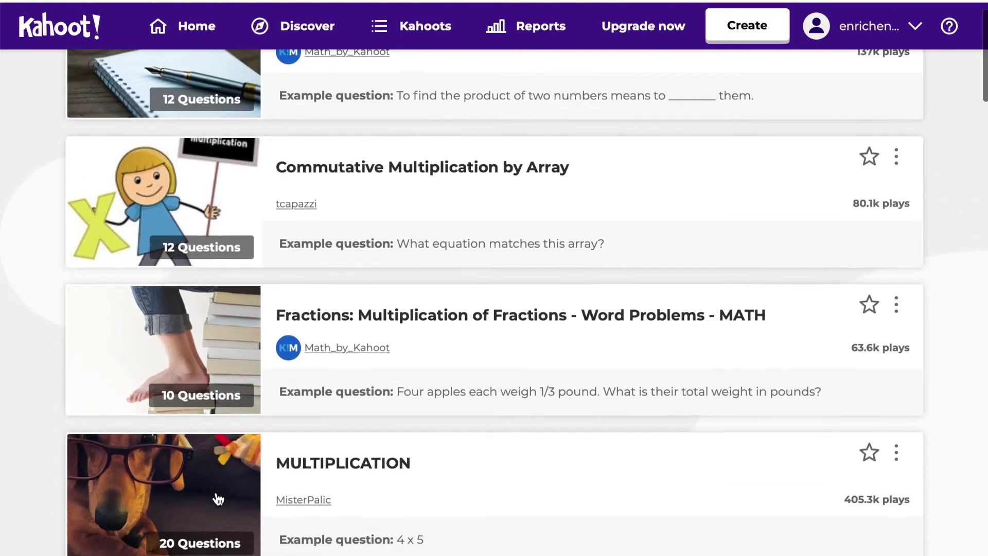
pyautogui.scroll(-2, 219, 497)
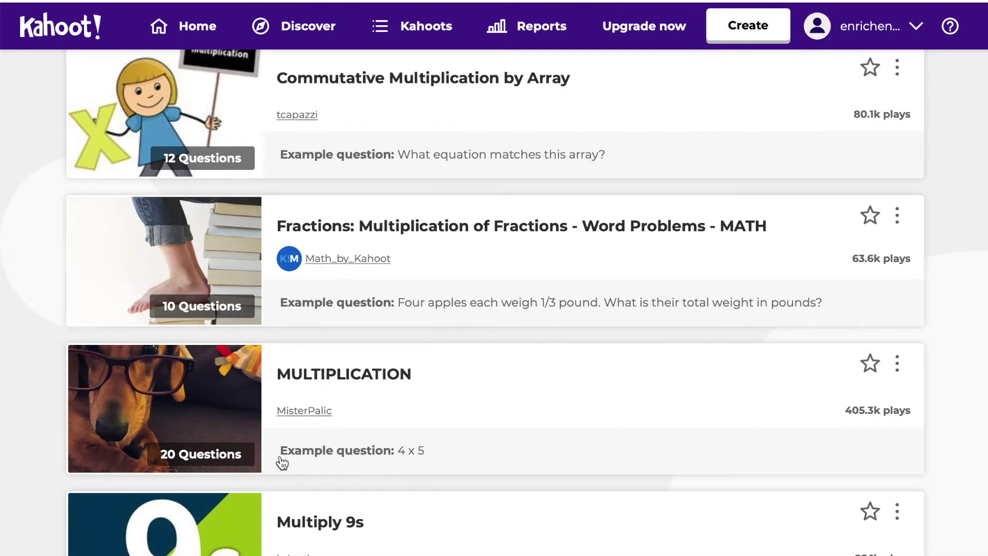
pyautogui.click(301, 387)
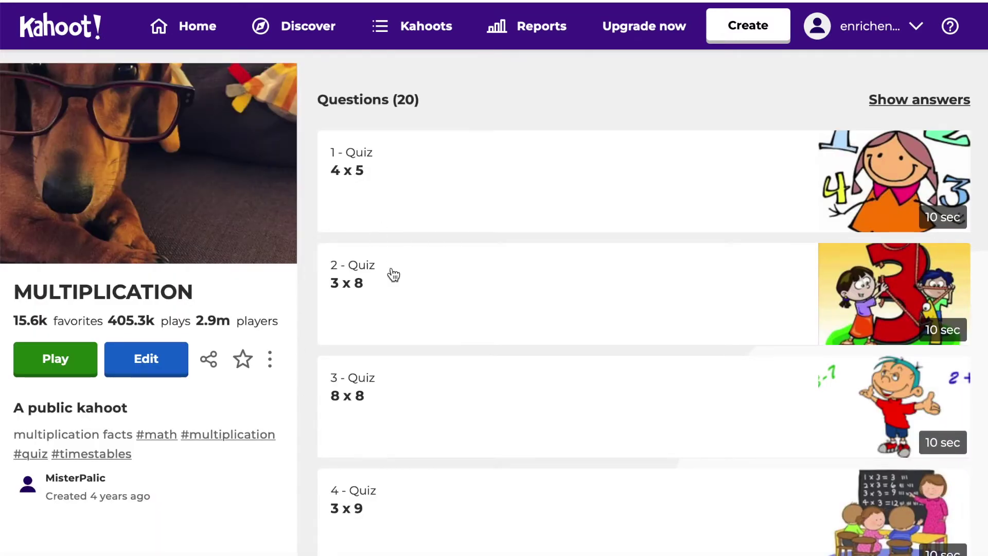
# Step: Look over the kahoot's question list and choose to play it as a live game in Teach mode
pyautogui.scroll(-8, 379, 462)
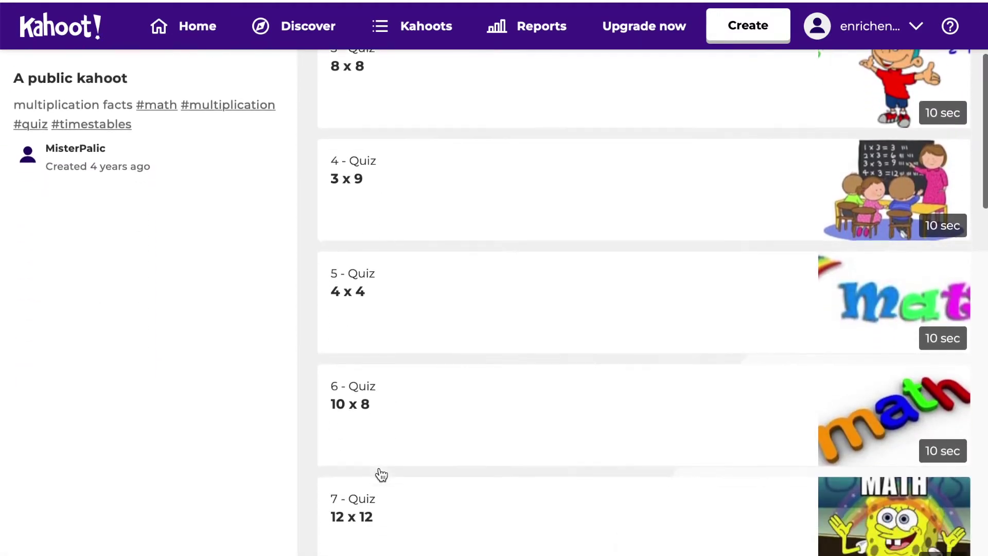
pyautogui.scroll(-7, 378, 467)
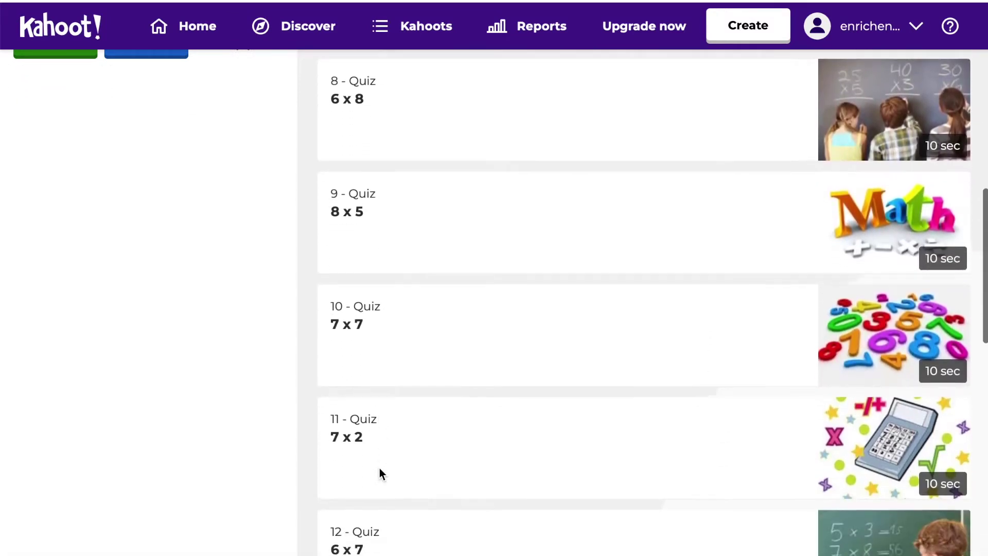
pyautogui.scroll(15, 378, 468)
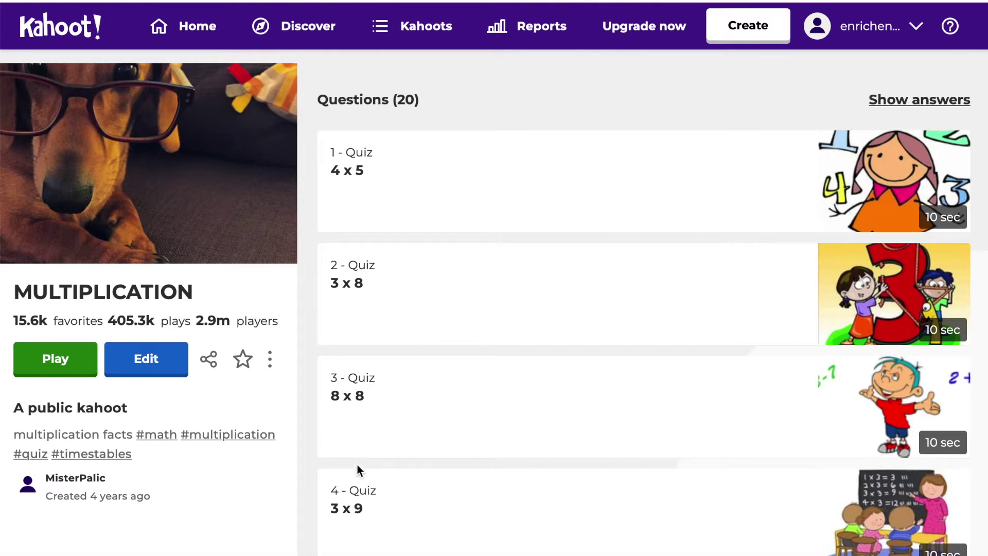
pyautogui.click(242, 368)
pyautogui.click(59, 359)
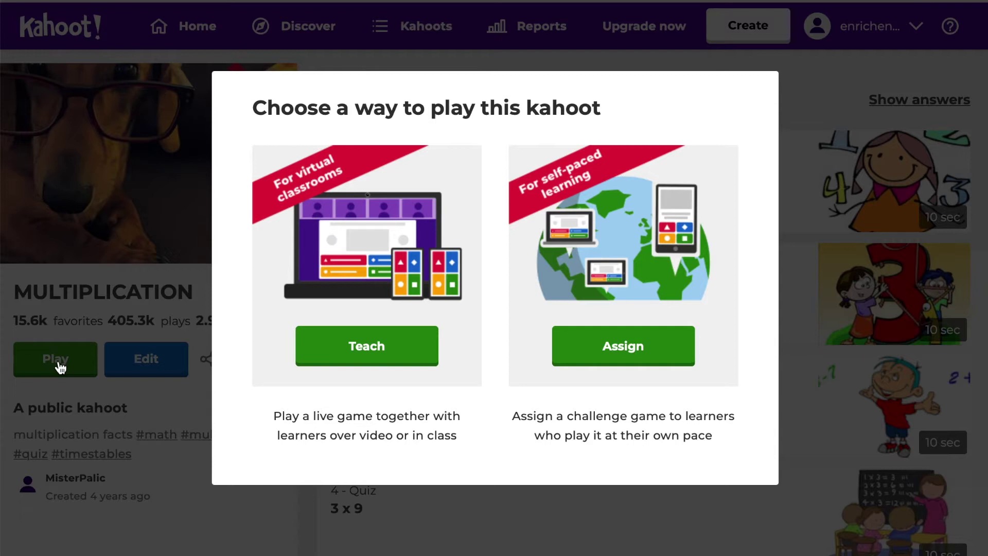
pyautogui.click(374, 364)
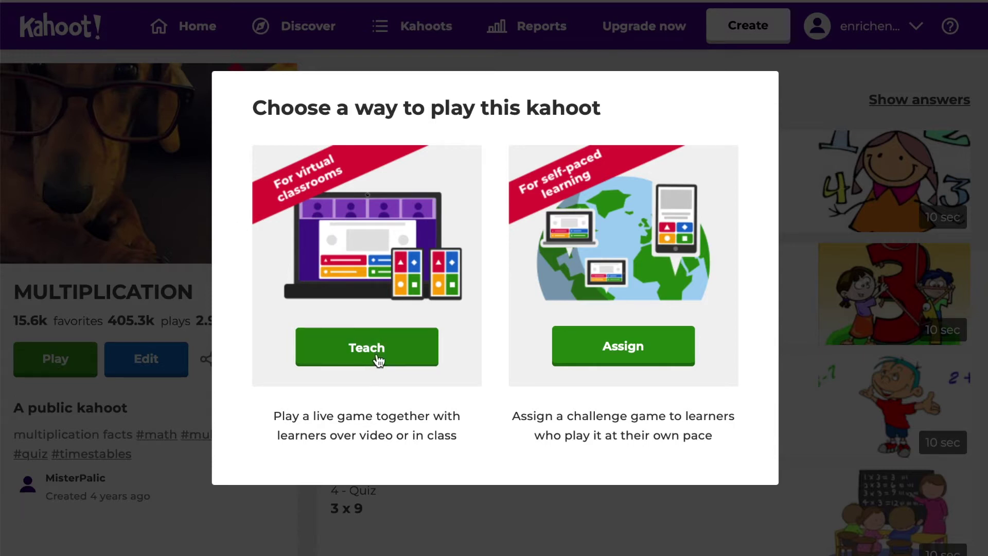
pyautogui.click(378, 360)
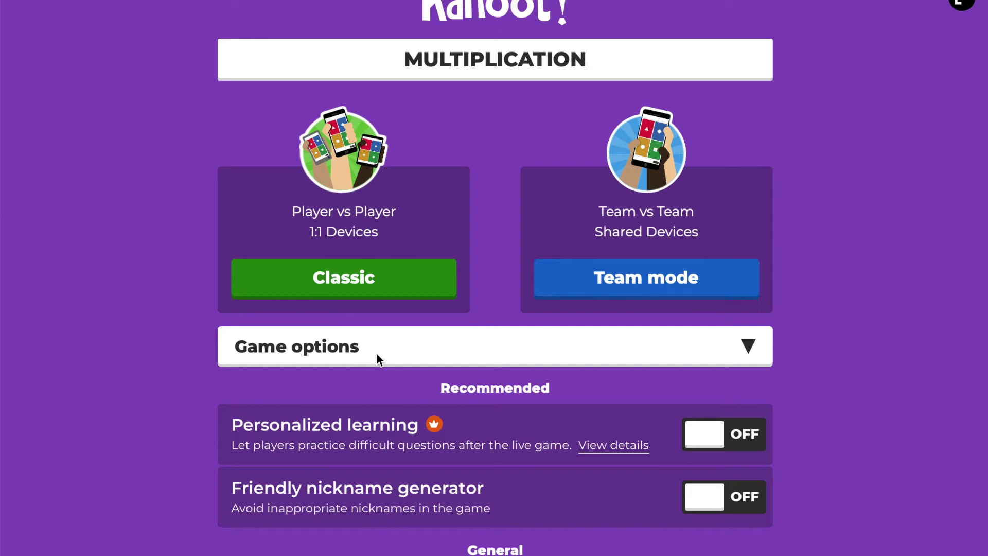
# Step: Look through the lobby music choices in the game options and close the list without selecting another track
pyautogui.click(348, 289)
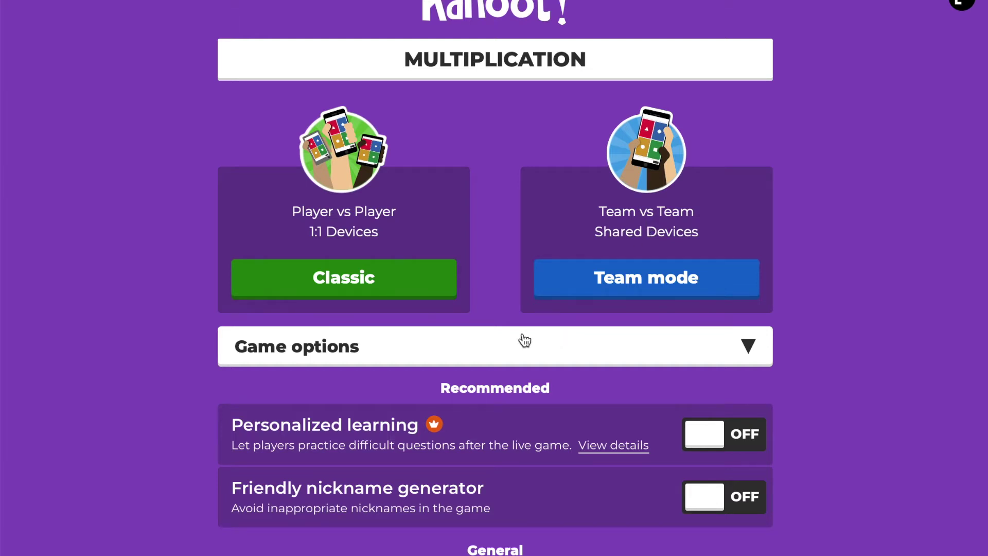
pyautogui.scroll(-1, 423, 338)
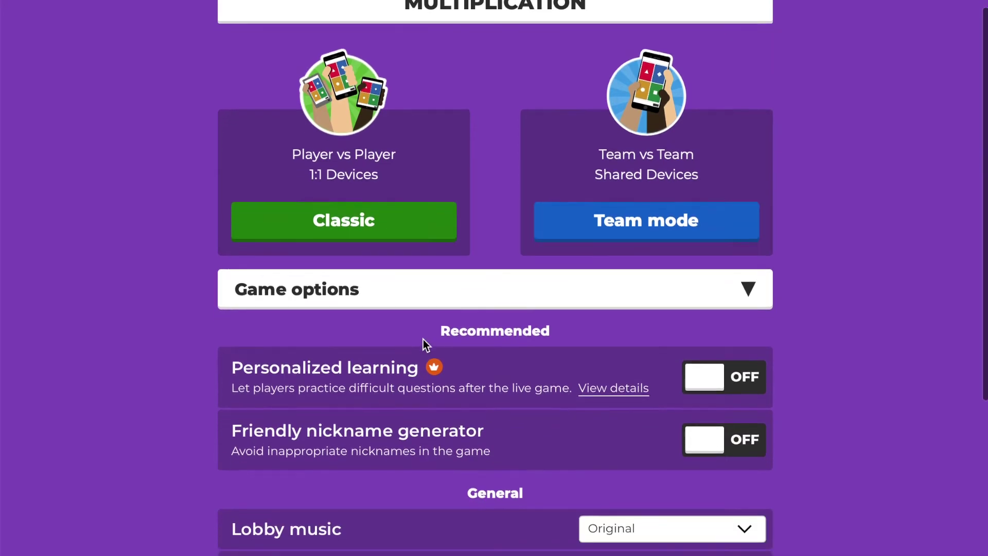
pyautogui.scroll(-2, 415, 335)
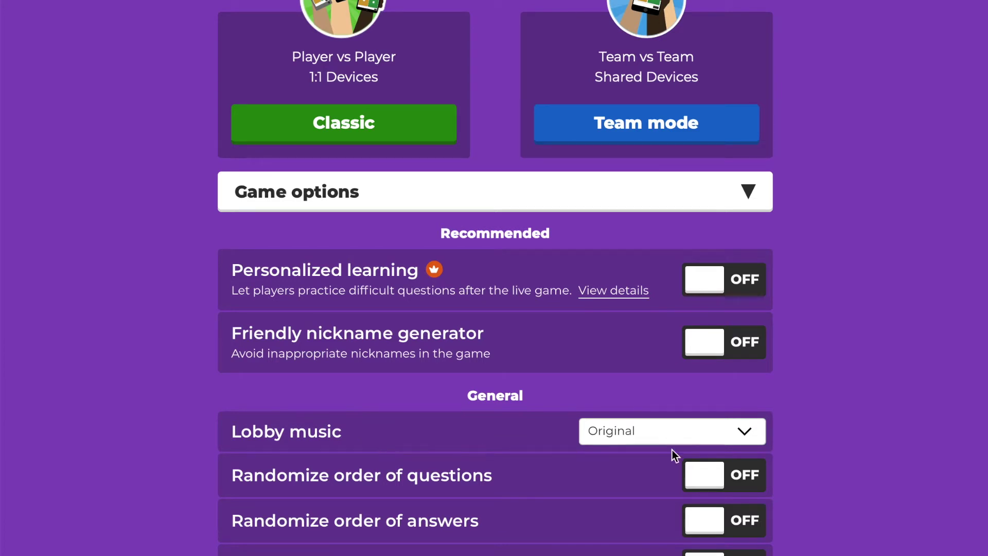
pyautogui.click(752, 441)
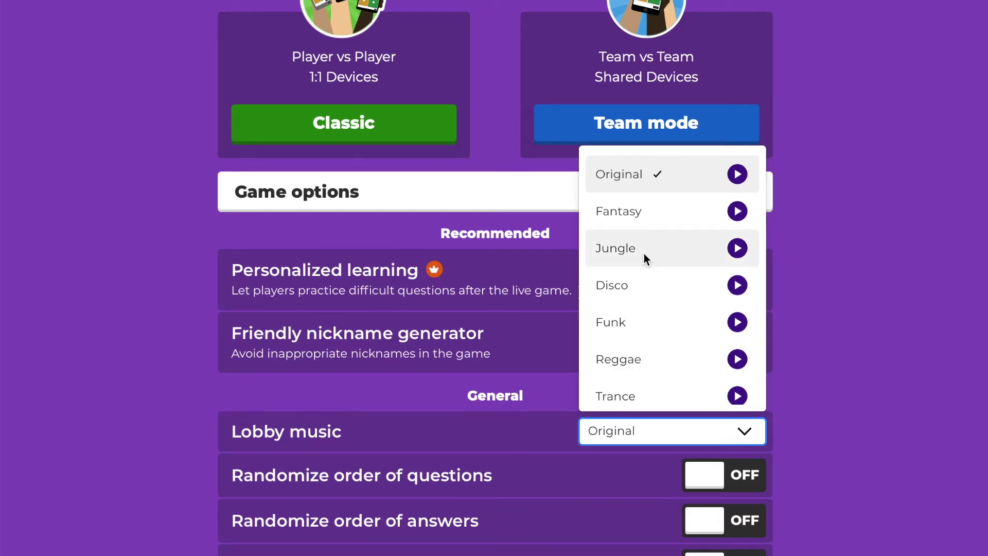
pyautogui.scroll(-4, 644, 253)
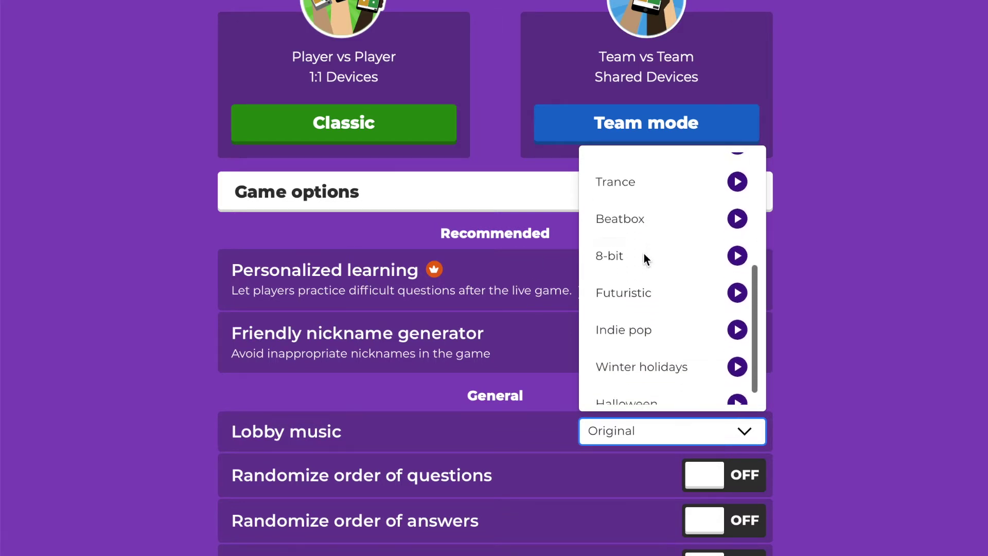
pyautogui.scroll(4, 644, 253)
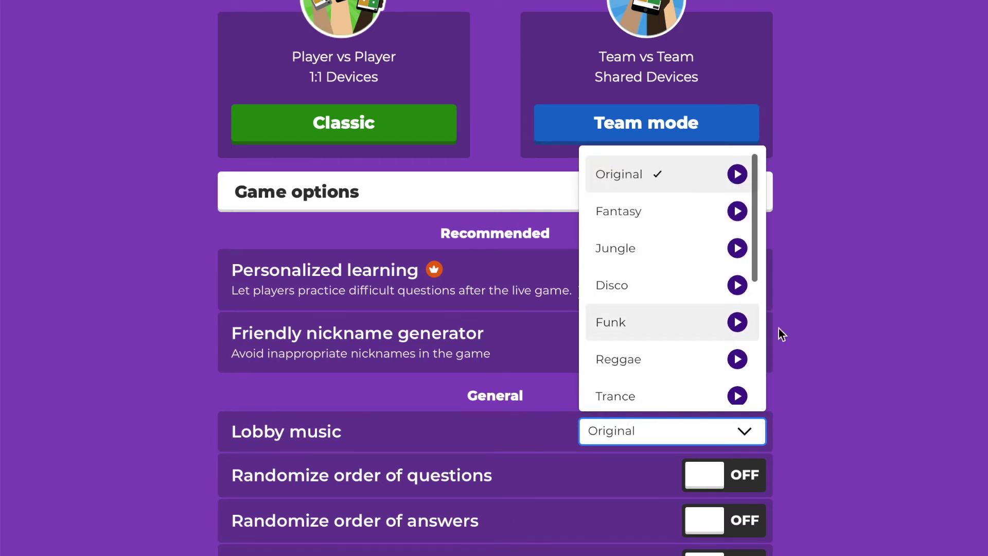
pyautogui.click(884, 339)
# Step: Review the remaining general and advanced game options and collapse the options section
pyautogui.scroll(-2, 884, 339)
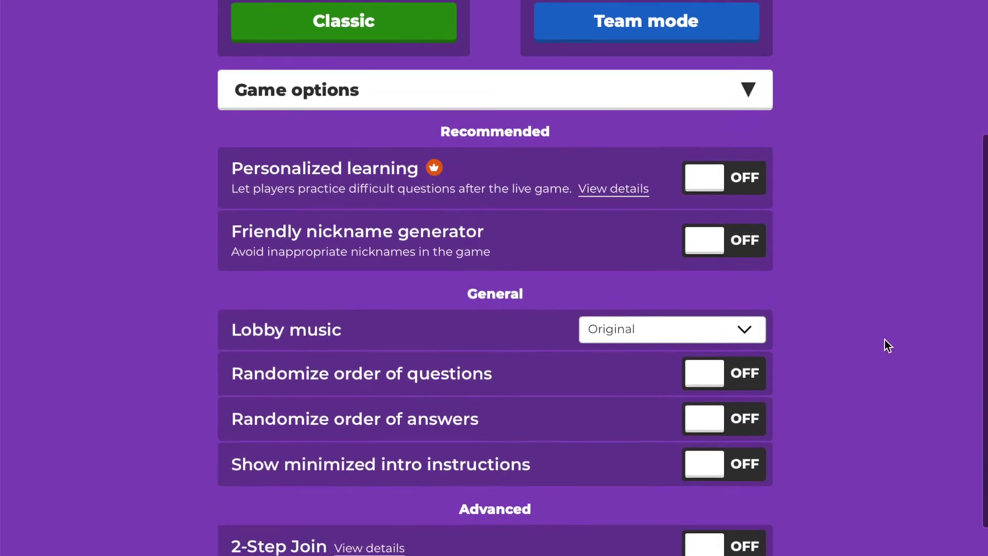
pyautogui.scroll(-2, 884, 340)
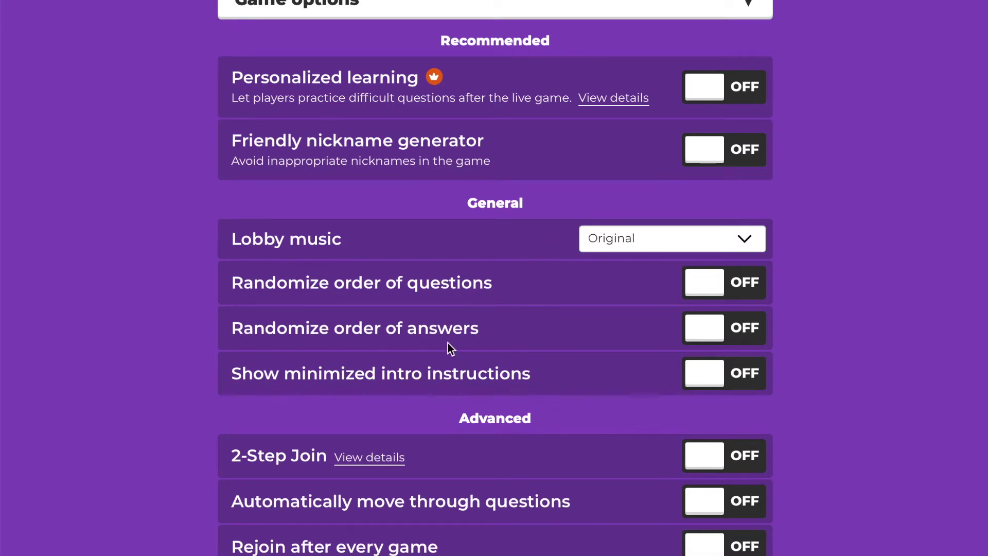
pyautogui.scroll(-1, 615, 402)
pyautogui.scroll(1, 615, 402)
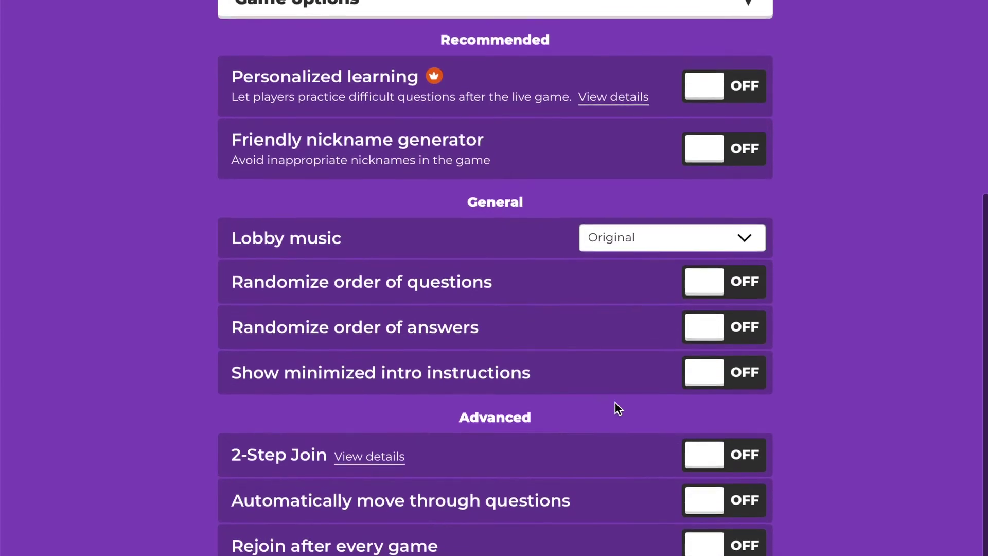
pyautogui.scroll(5, 615, 402)
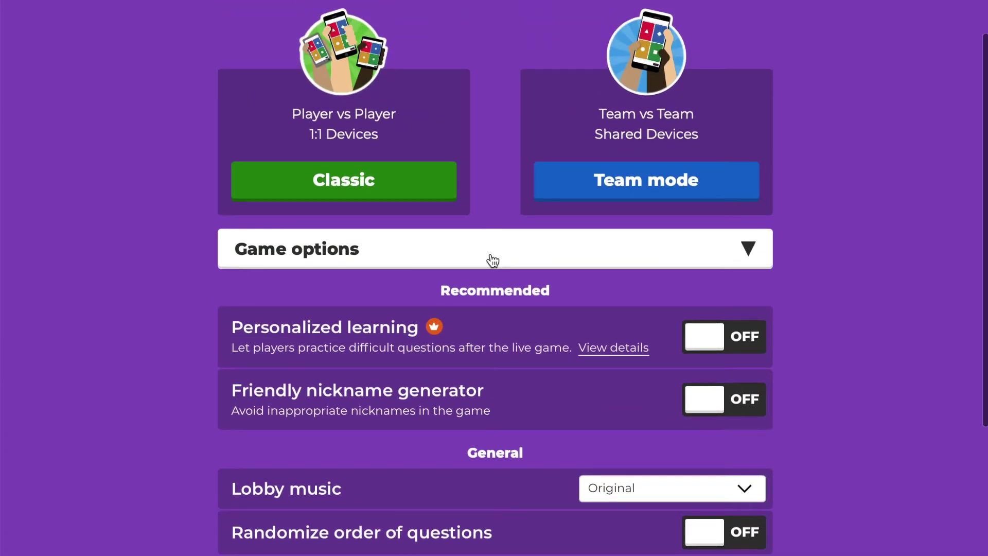
pyautogui.click(492, 259)
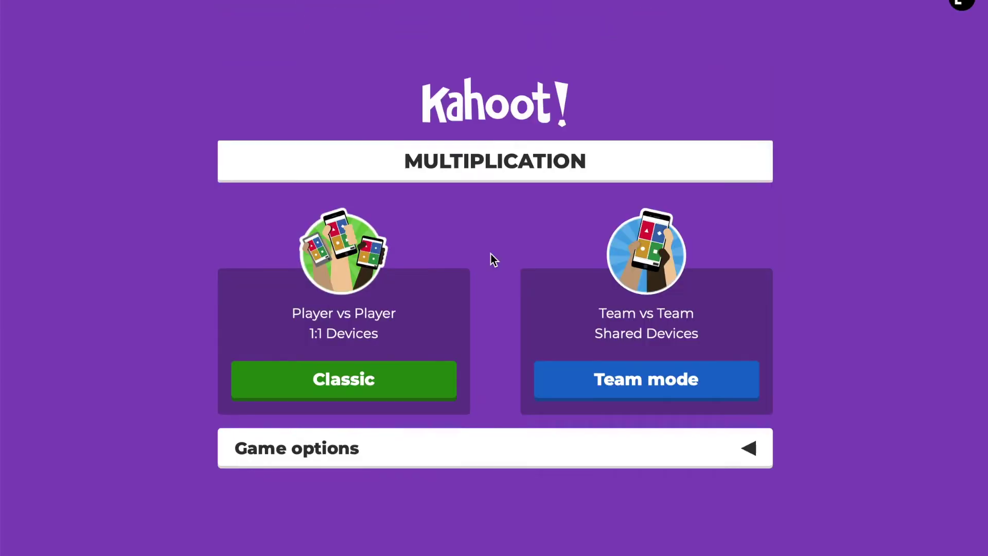
# Step: Launch the game in Classic player-versus-player mode and copy the game PIN from the lobby
pyautogui.click(409, 394)
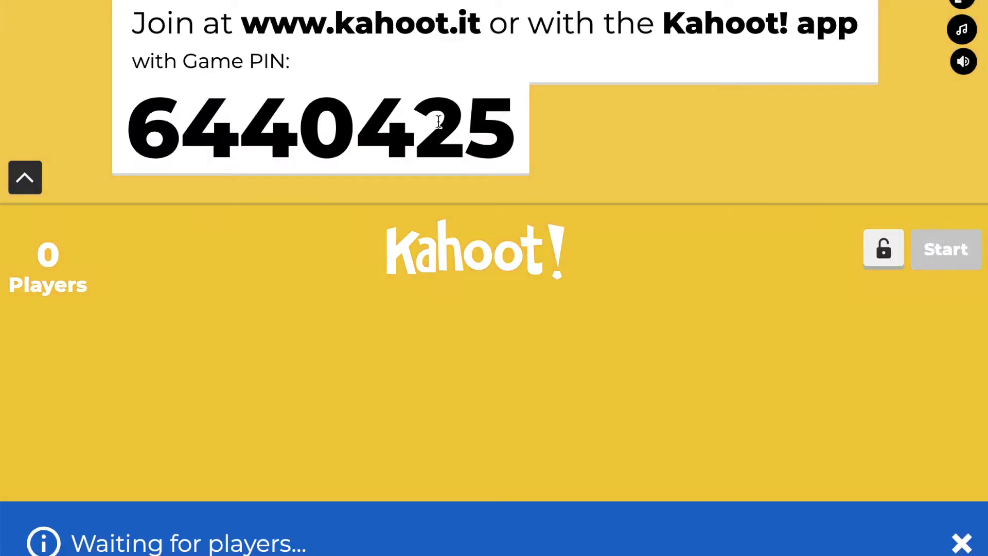
pyautogui.moveTo(507, 117); pyautogui.dragTo(150, 119)
pyautogui.rightClick(150, 119)
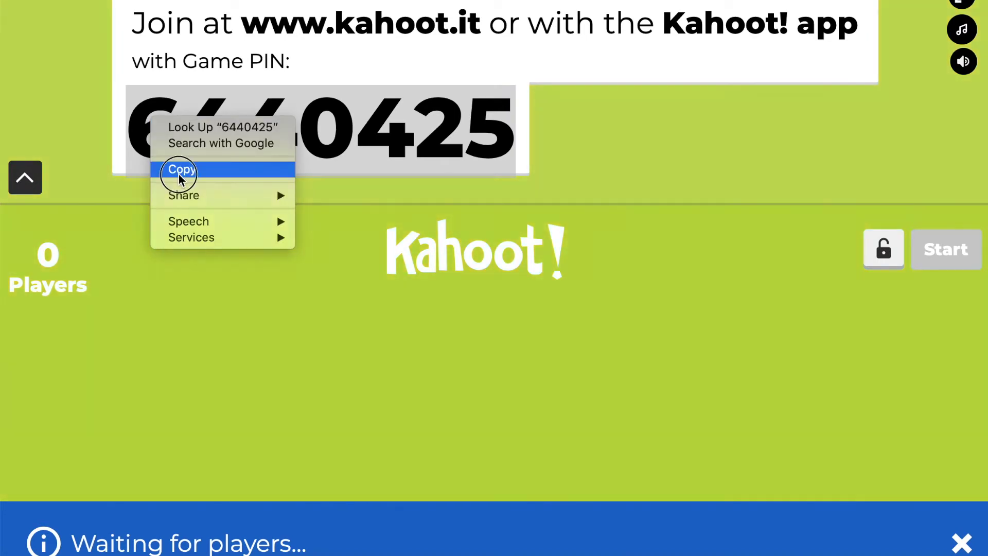
pyautogui.click(182, 169)
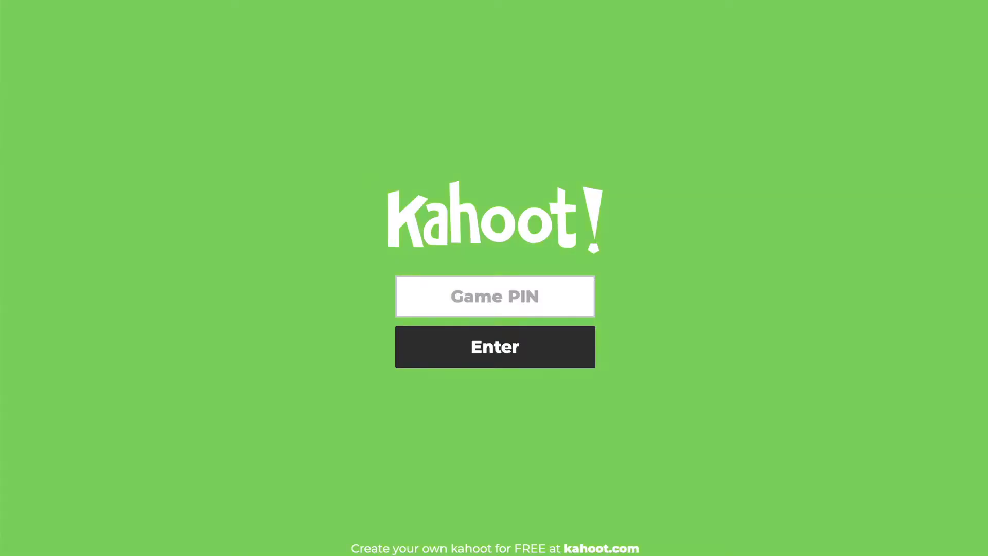
# Step: Join the live game as a player by entering the copied game PIN and the player's name as nickname
pyautogui.click(449, 278)
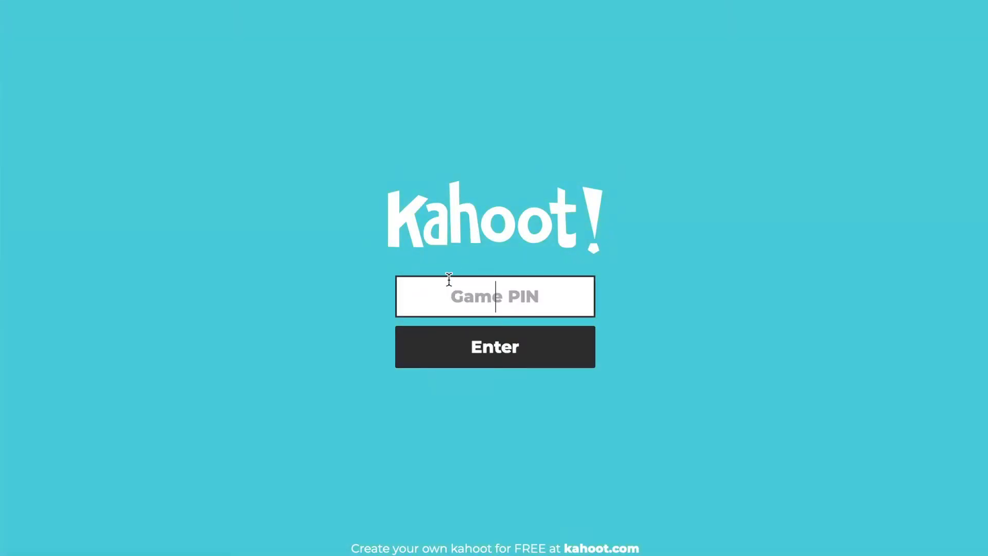
pyautogui.hotkey('ctrl', 'v')
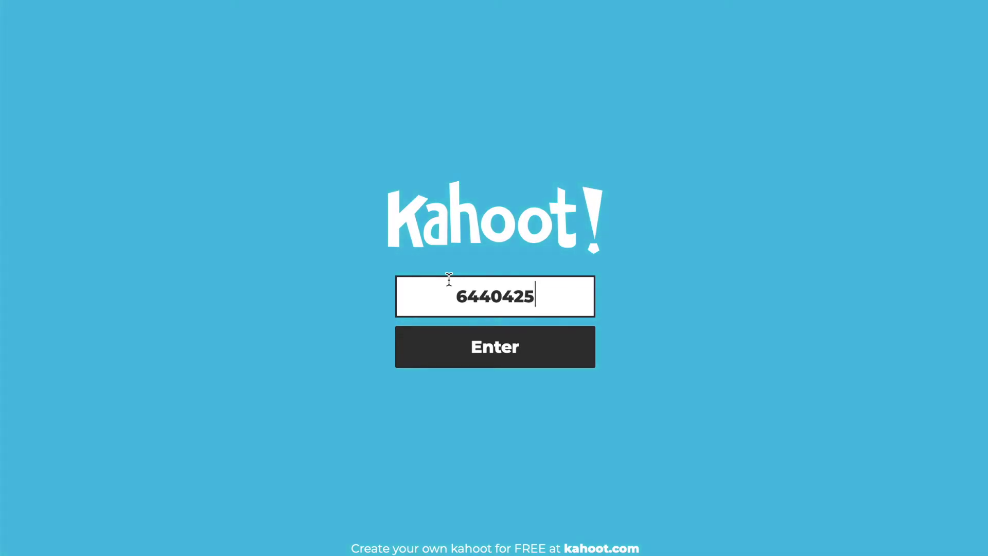
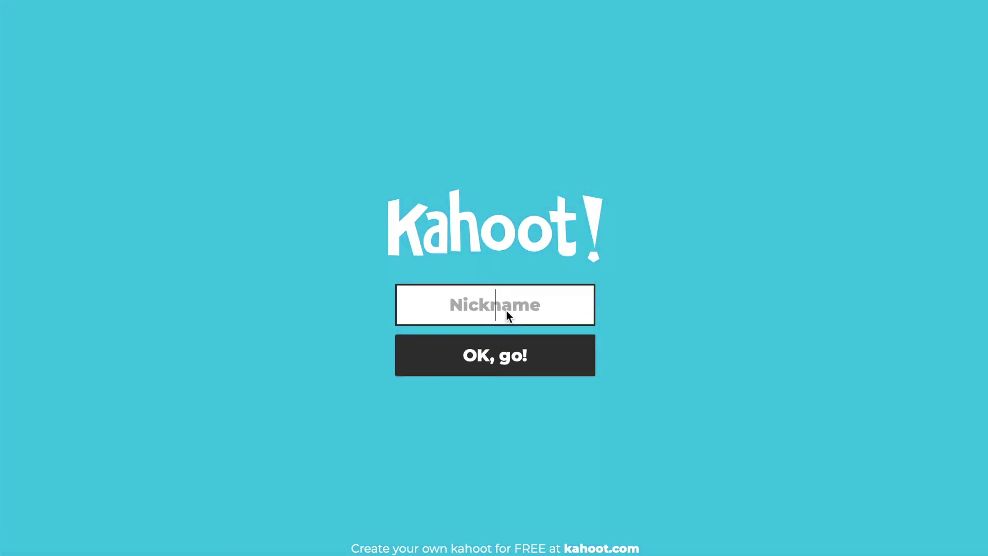
pyautogui.write('As')
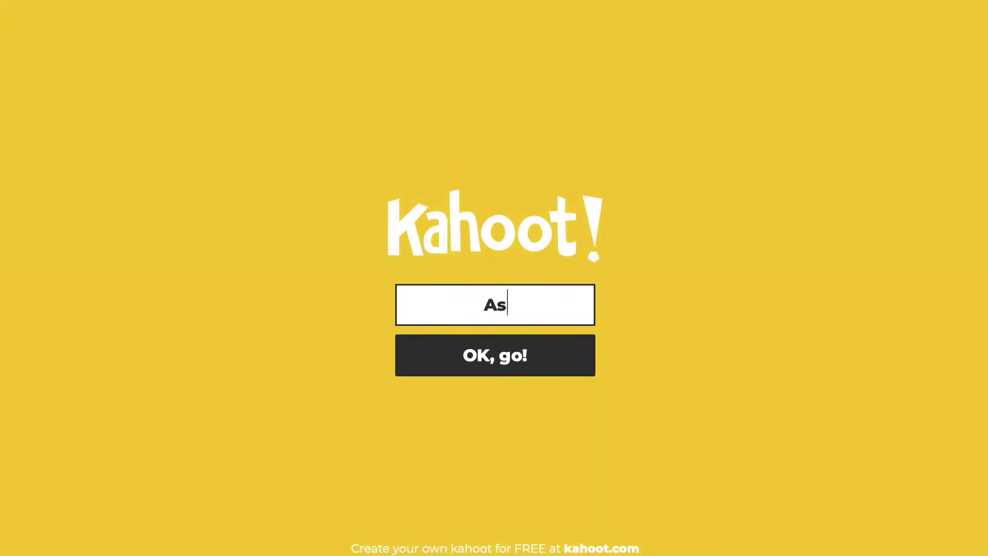
pyautogui.write('hley A')
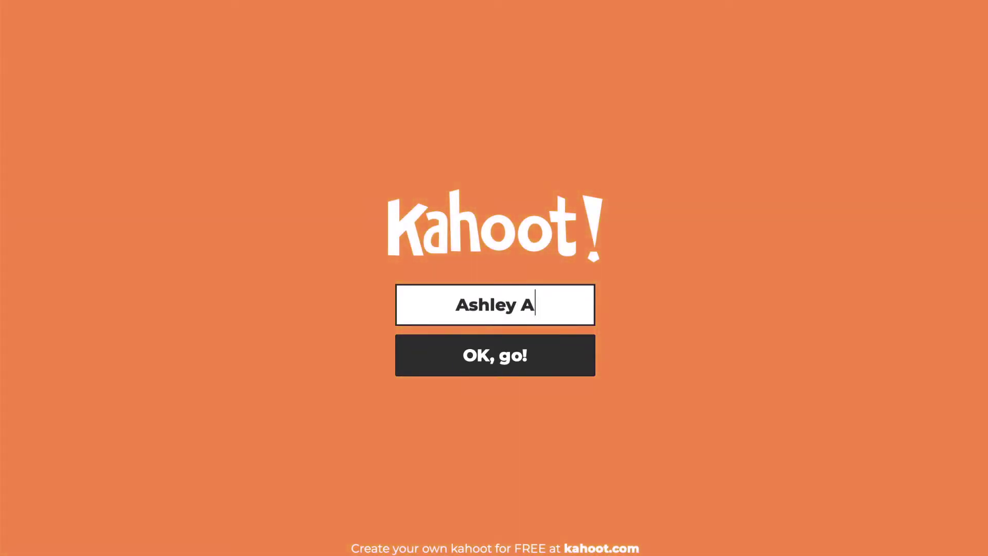
pyautogui.click(530, 359)
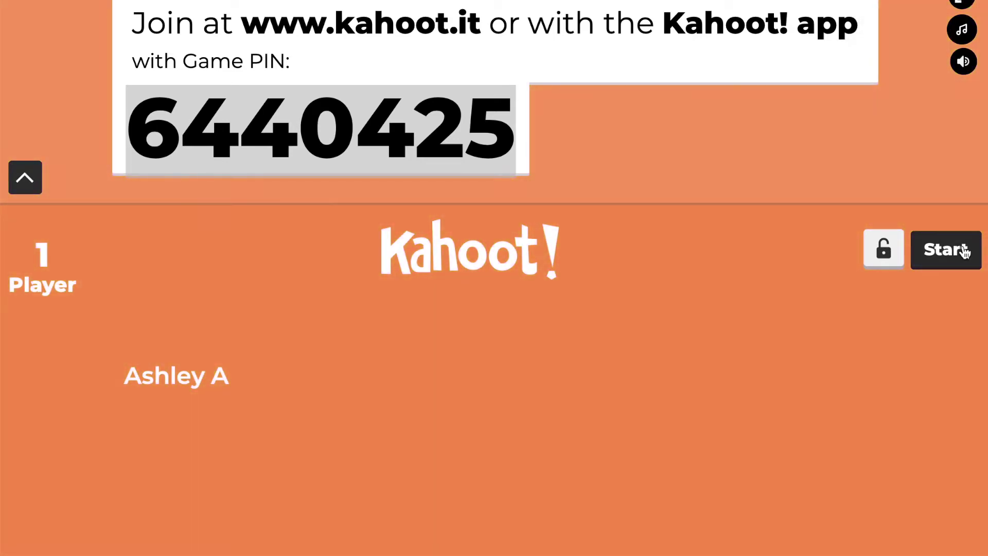
# Step: Start the game as host, advance past the first question and scoreboard, and answer question 2 with the yellow circle as the player
pyautogui.click(963, 251)
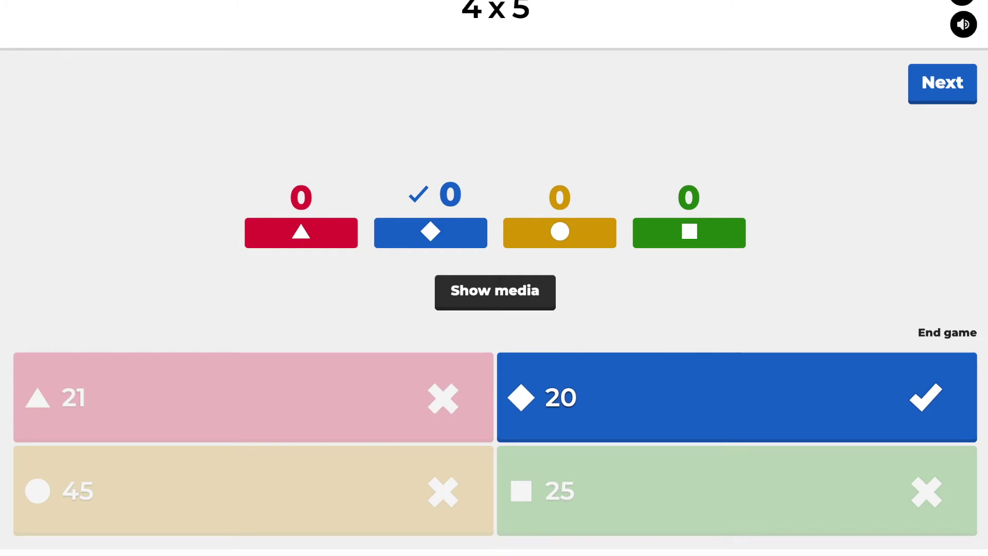
pyautogui.click(944, 98)
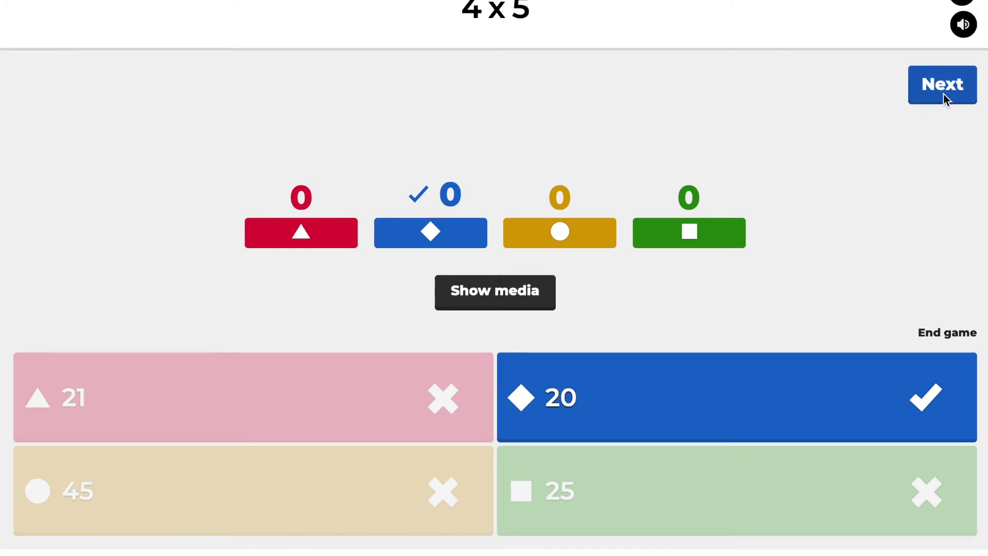
pyautogui.click(942, 94)
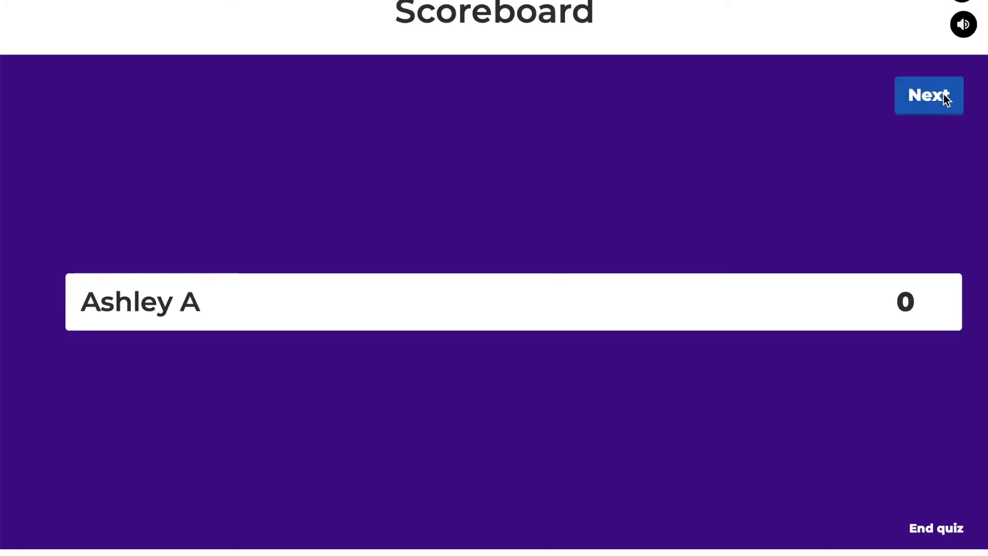
pyautogui.click(943, 94)
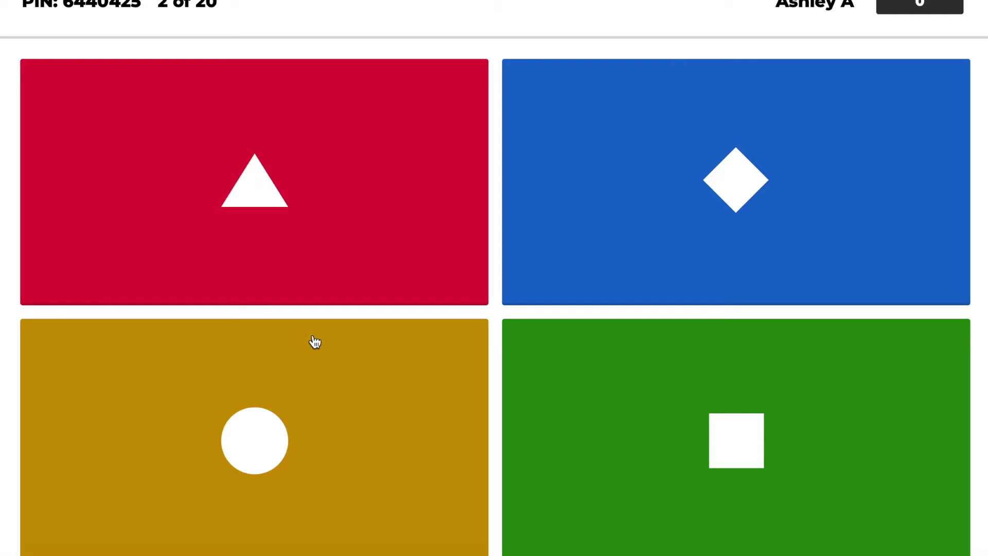
pyautogui.click(305, 353)
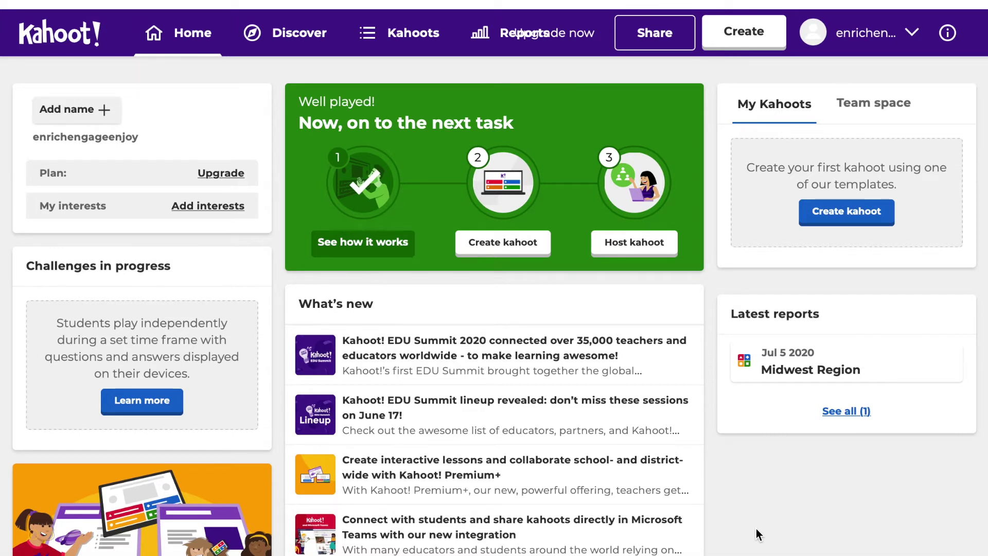
# Step: Open the Midwest Region report from the reports list, view its winners' podium, and return to the report summary
pyautogui.click(488, 33)
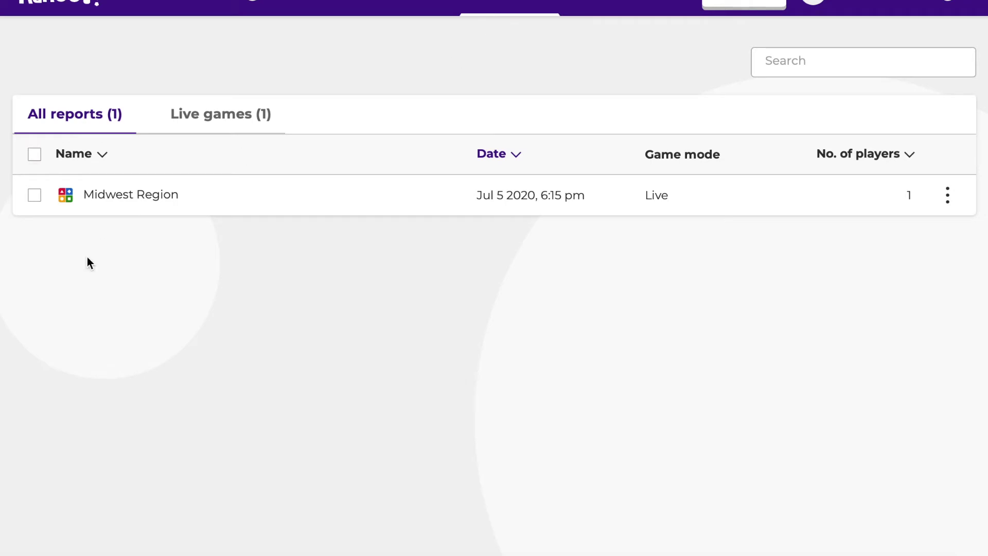
pyautogui.moveTo(139, 208)
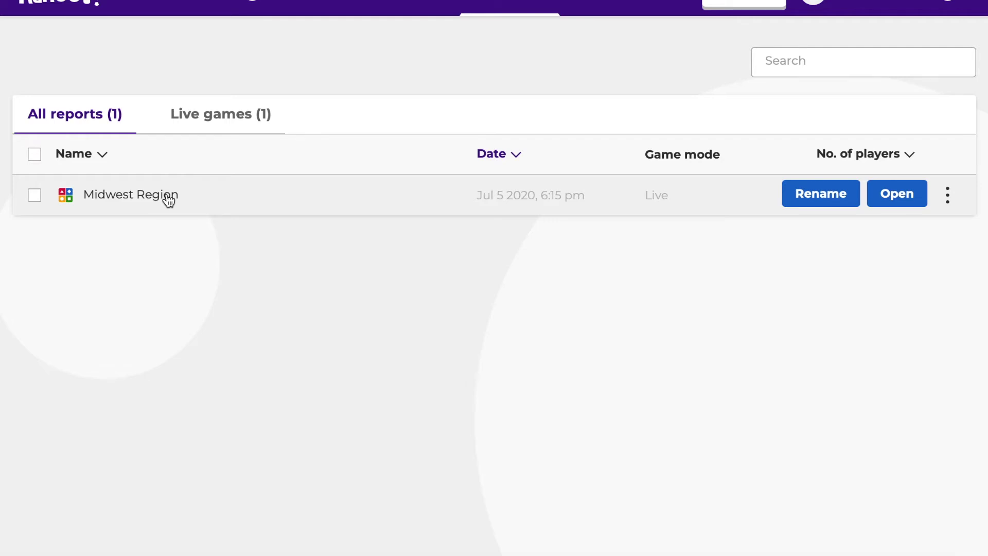
pyautogui.click(894, 196)
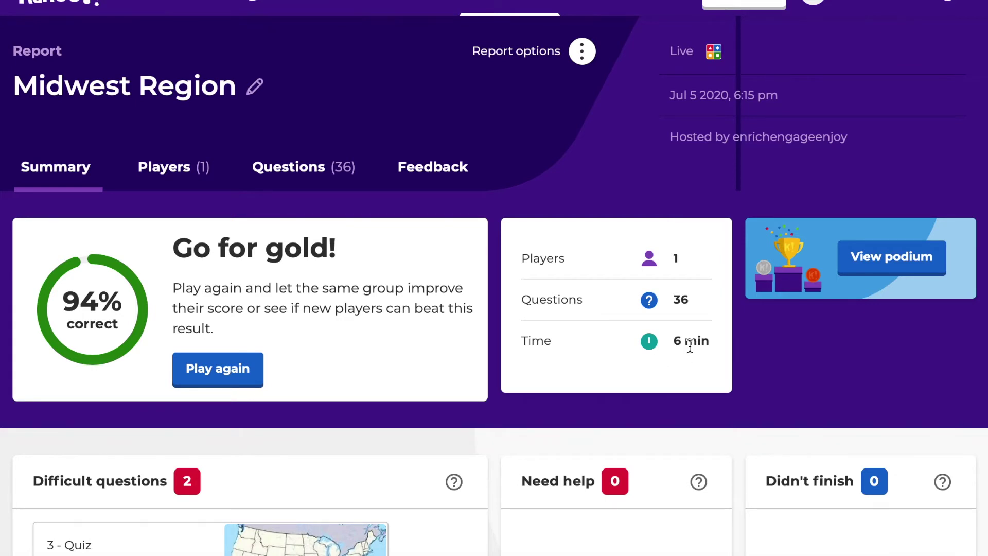
pyautogui.click(875, 274)
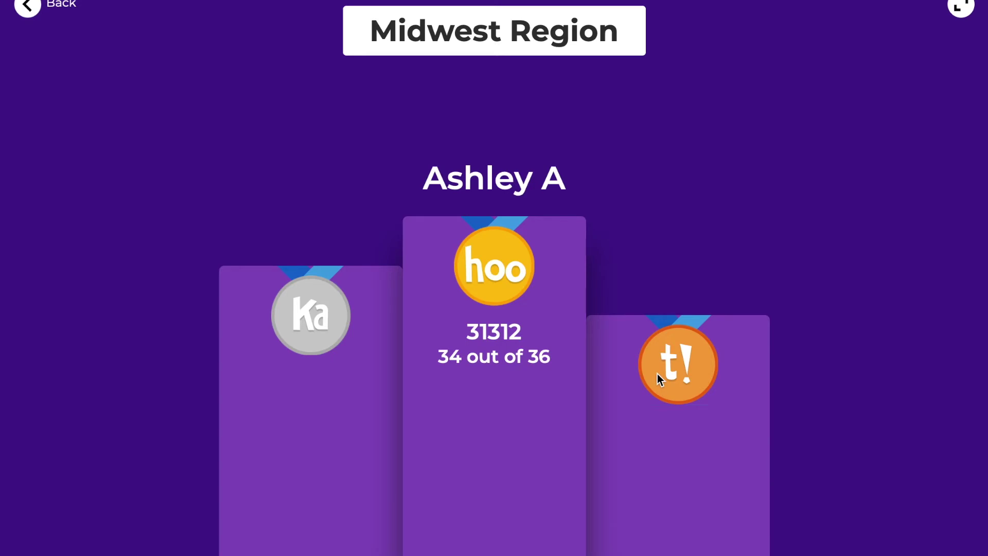
pyautogui.click(27, 13)
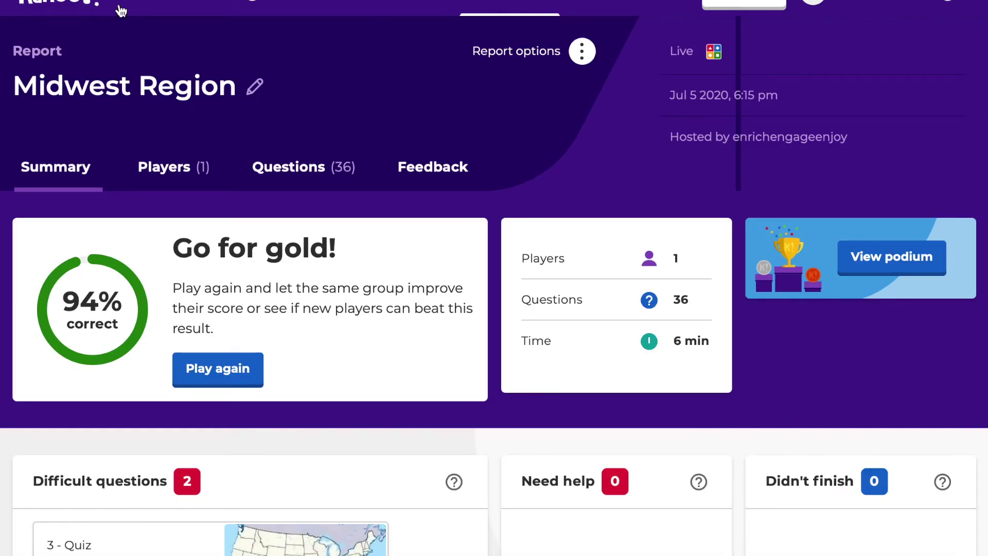
# Step: Examine the report's difficult questions and the summary sections on players who need help or didn't finish
pyautogui.scroll(-2, 256, 190)
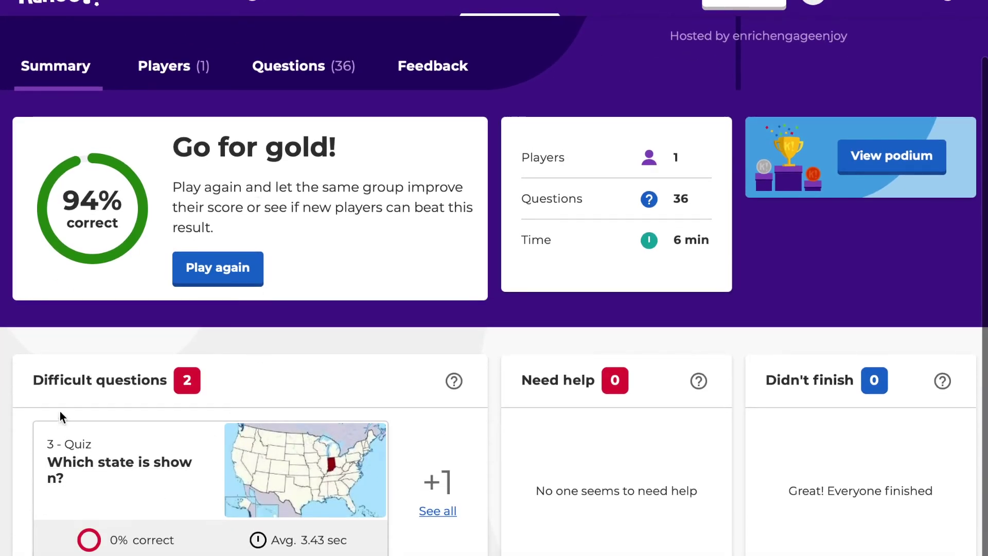
pyautogui.click(94, 383)
pyautogui.scroll(-5, 97, 389)
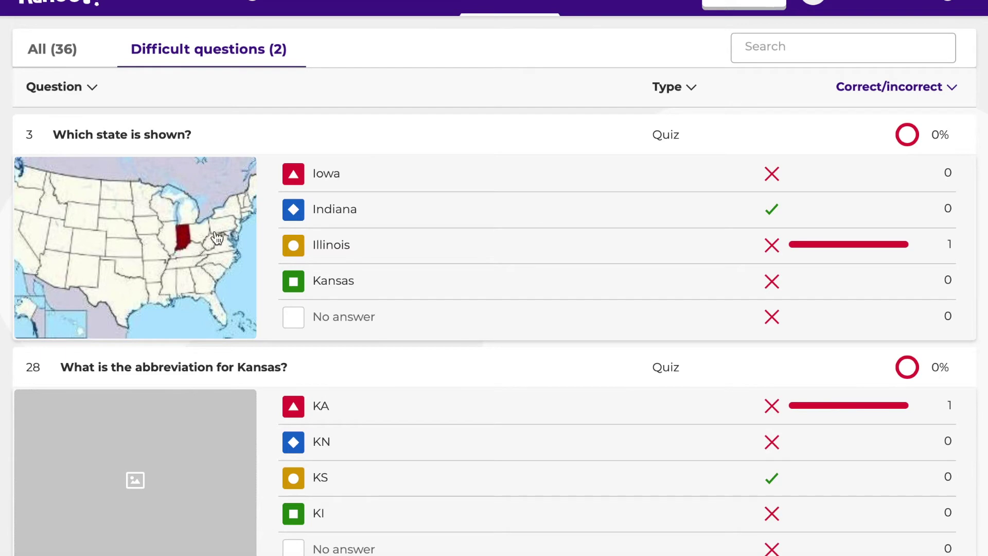
pyautogui.scroll(4, 61, 83)
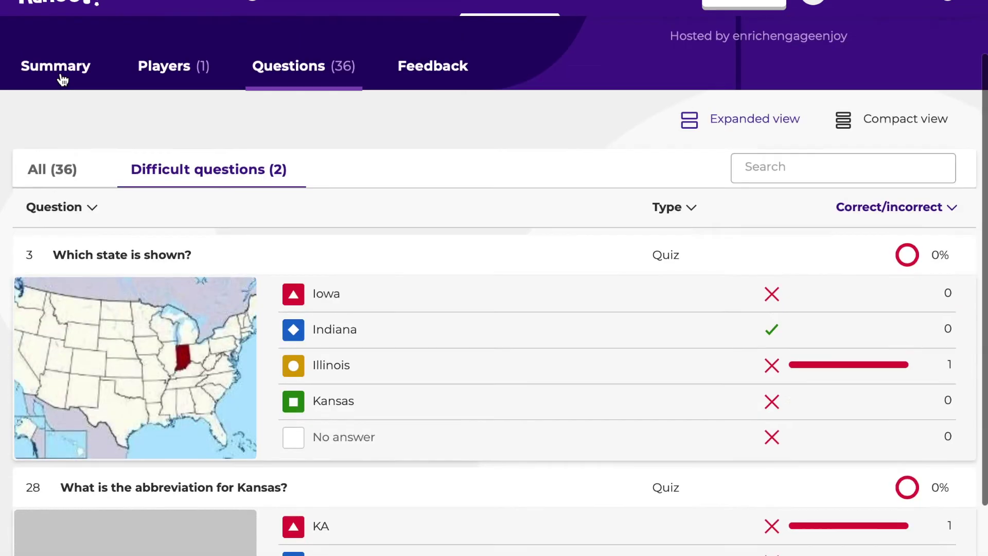
pyautogui.click(68, 123)
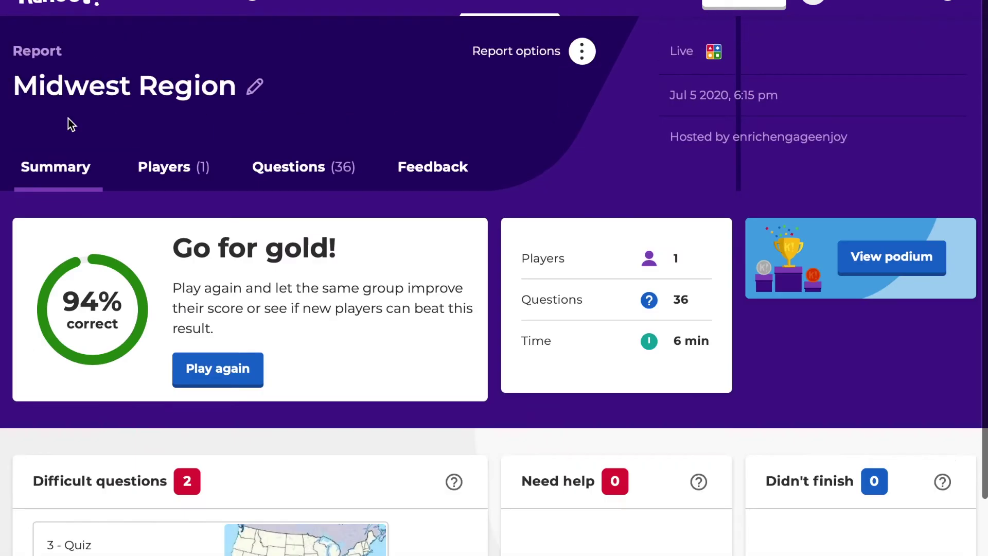
pyautogui.scroll(-2, 140, 270)
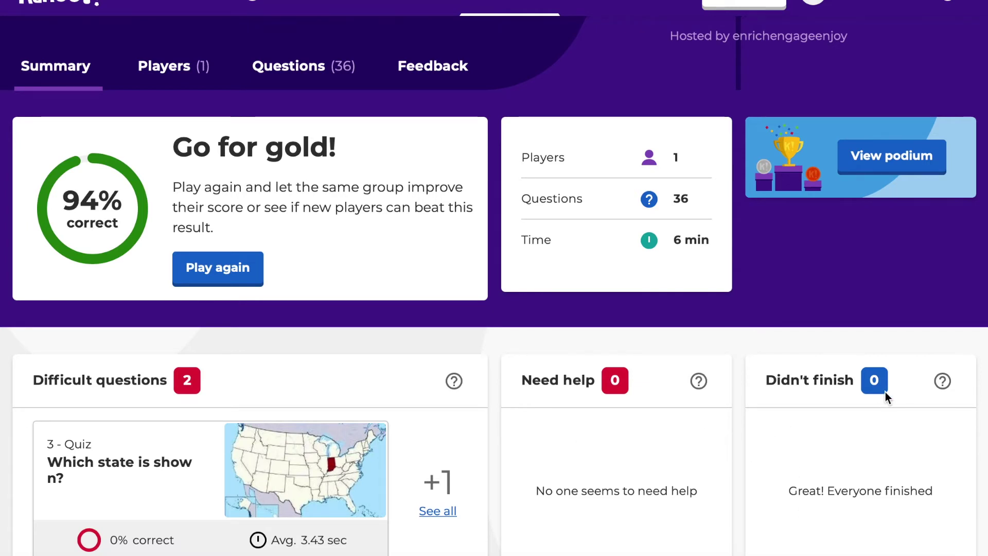
pyautogui.scroll(2, 381, 146)
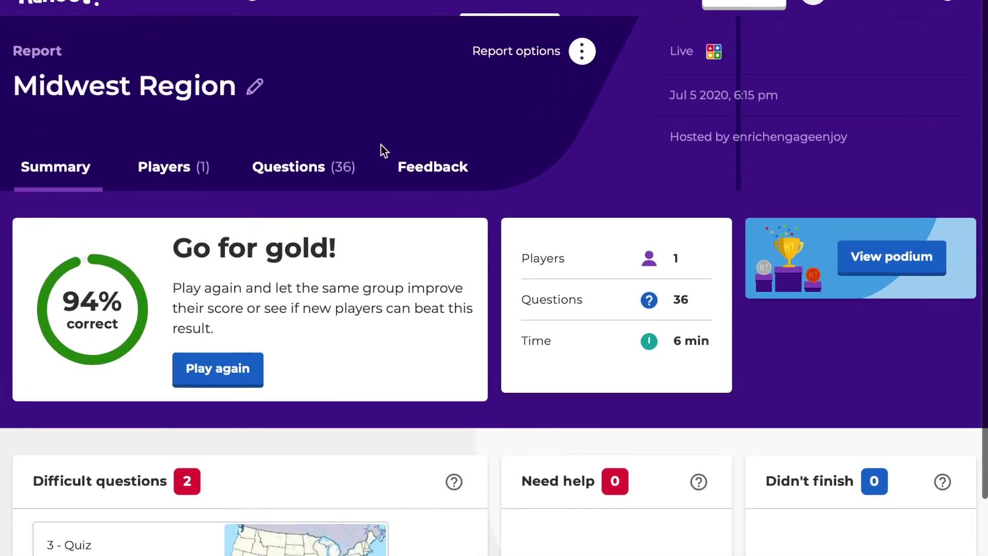
# Step: Review the report's player results, the answer breakdown for all questions, and the feedback section
pyautogui.click(176, 160)
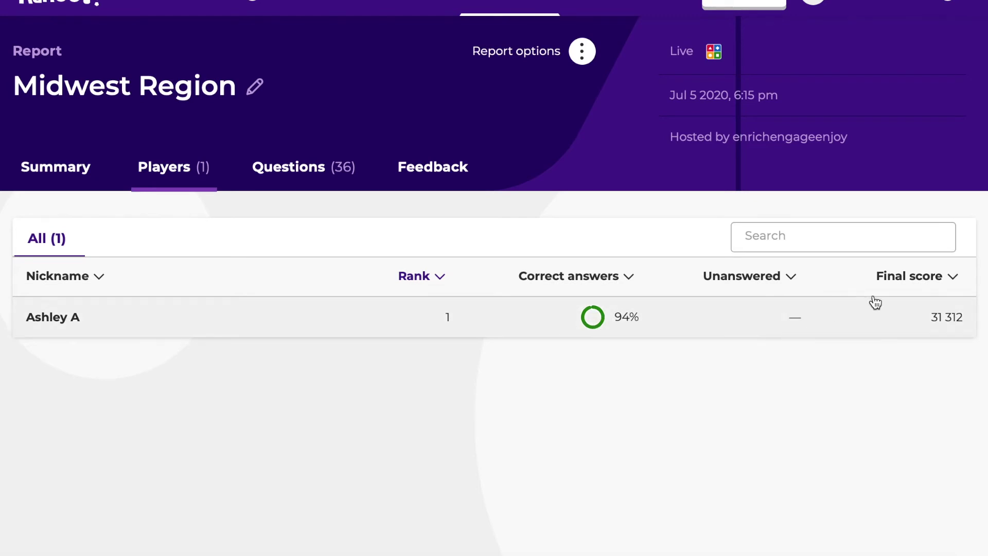
pyautogui.click(300, 166)
pyautogui.scroll(-5, 300, 158)
pyautogui.scroll(-20, 300, 159)
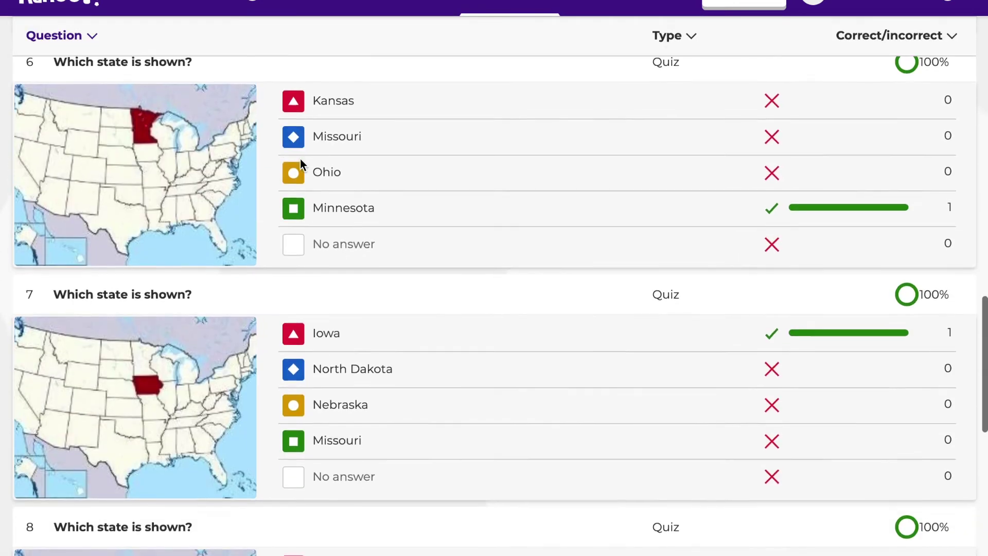
pyautogui.scroll(-10, 302, 163)
pyautogui.scroll(20, 302, 163)
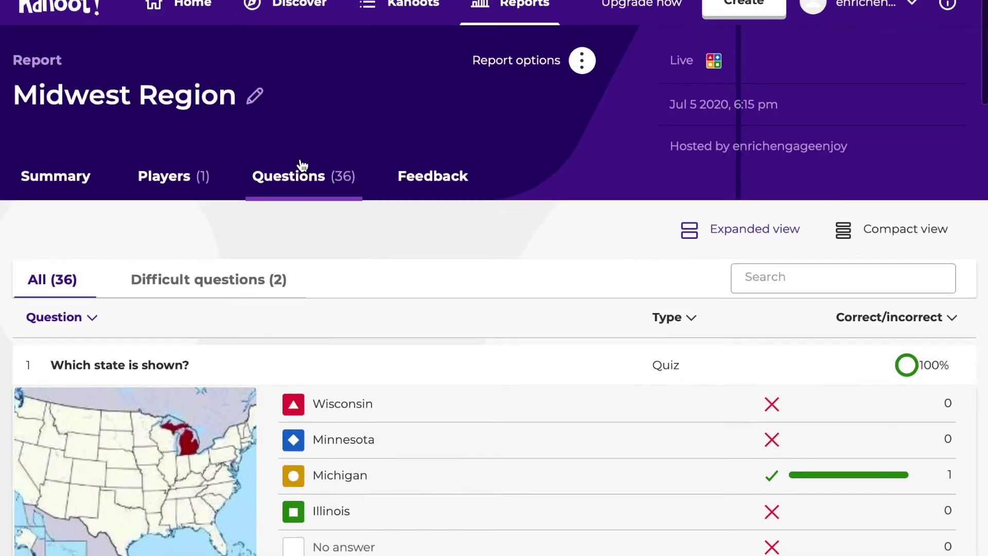
pyautogui.click(439, 183)
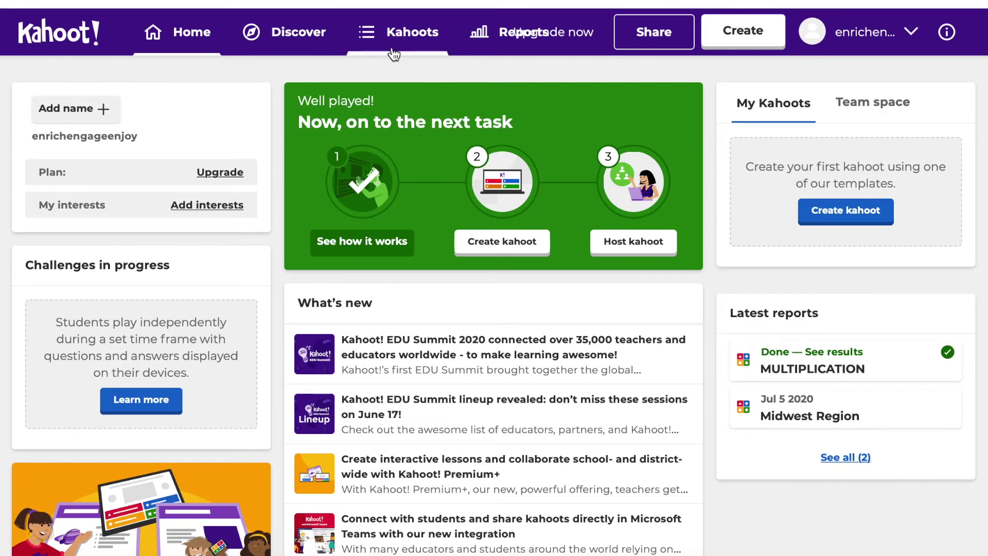
# Step: Look through the favorite and shared kahoots in the kahoot library and return to My Kahoots
pyautogui.click(414, 34)
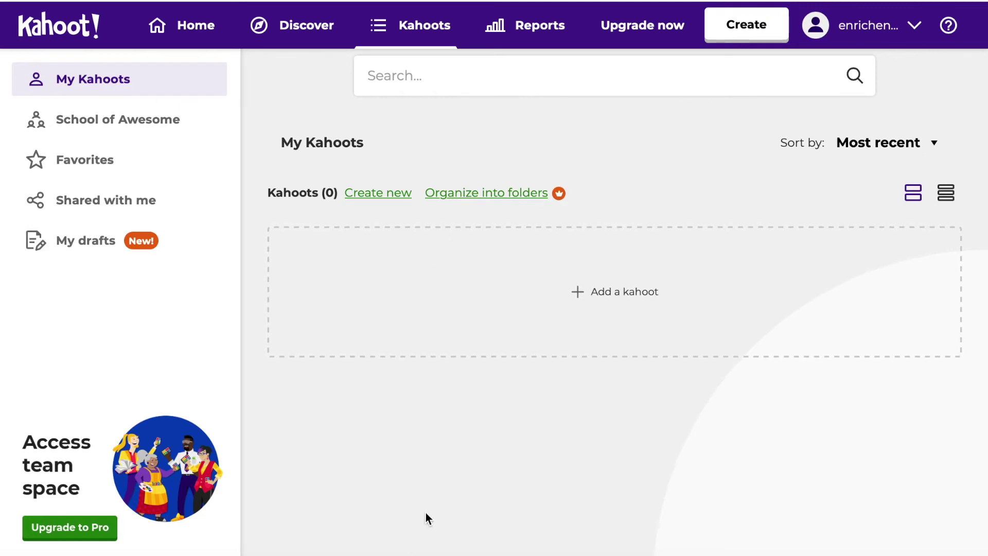
pyautogui.click(123, 160)
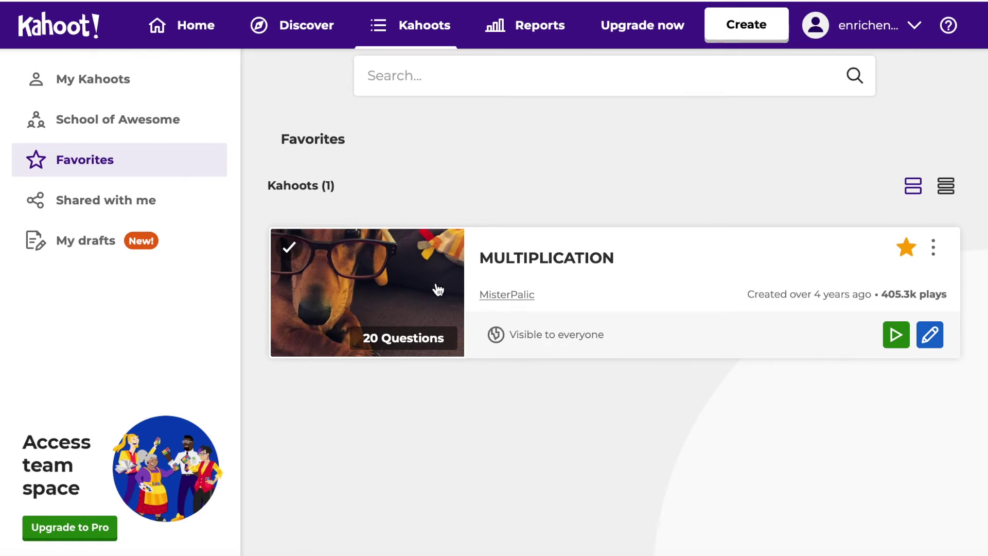
pyautogui.click(148, 211)
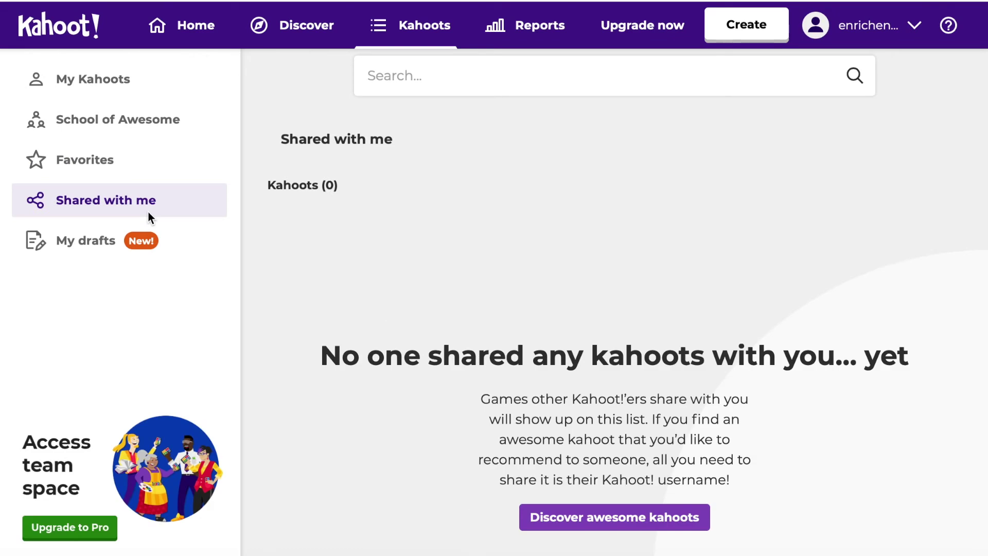
pyautogui.click(157, 82)
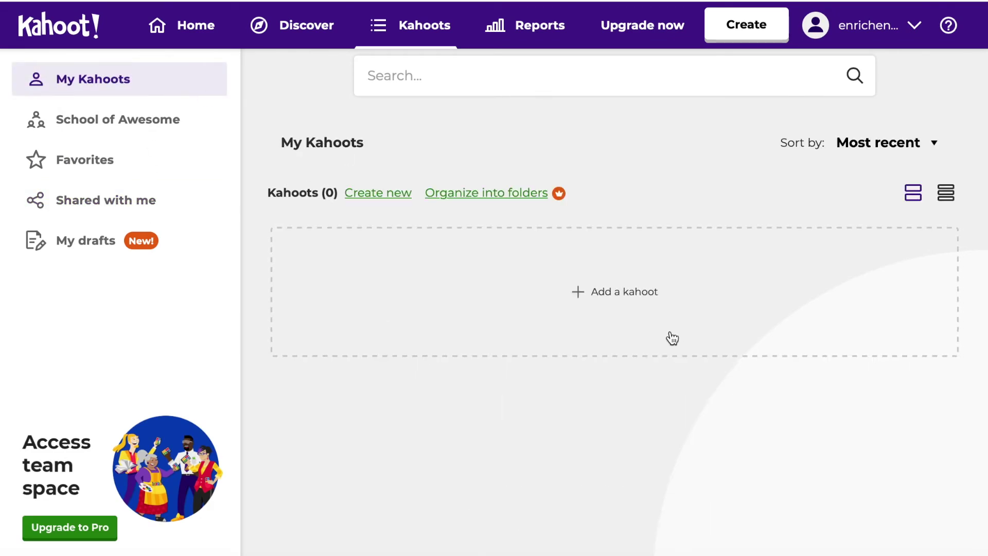
# Step: Create a new blank kahoot and enter Midwest Region as its title in the kahoot summary
pyautogui.click(629, 307)
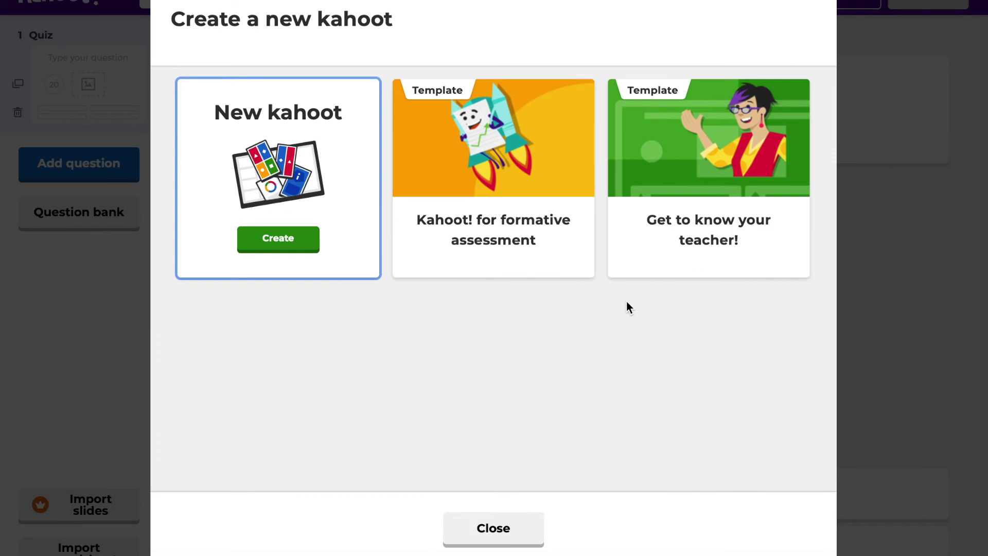
pyautogui.click(284, 241)
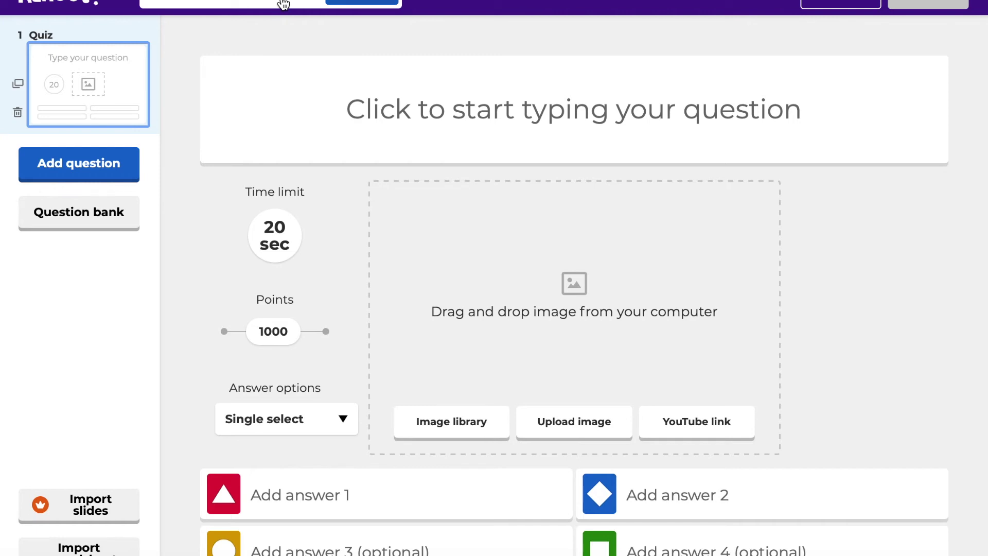
pyautogui.click(242, 4)
pyautogui.write('M')
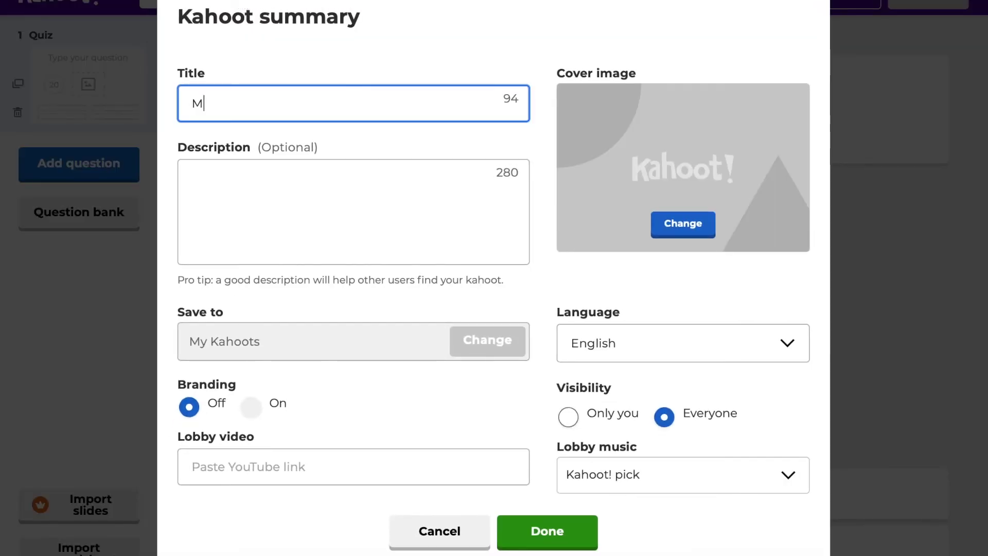
pyautogui.write('idwest ')
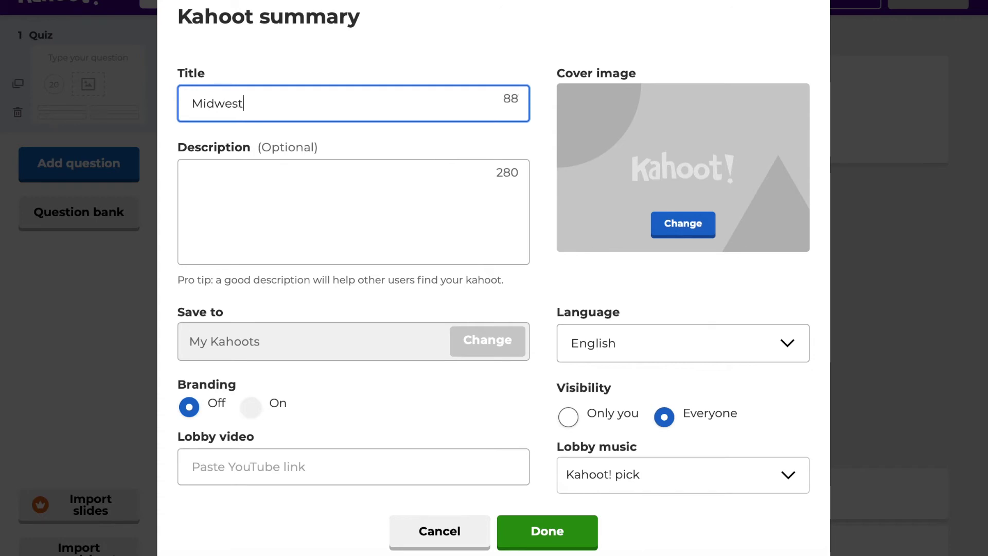
pyautogui.write('Region')
# Step: Enter the description "This Kahoot covers the state locations, capitals, and abbreviations of the states in the Midwest region."
pyautogui.click(266, 199)
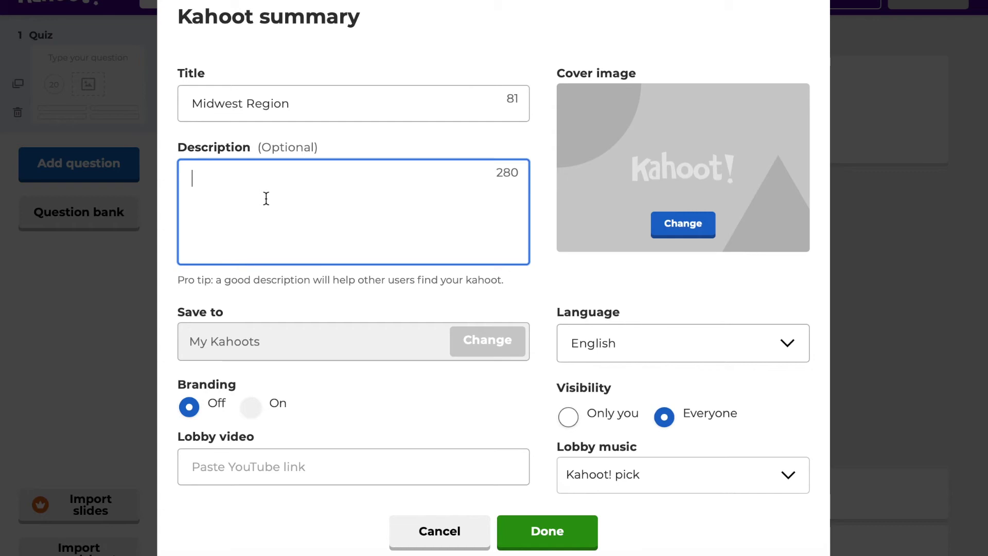
pyautogui.write('This')
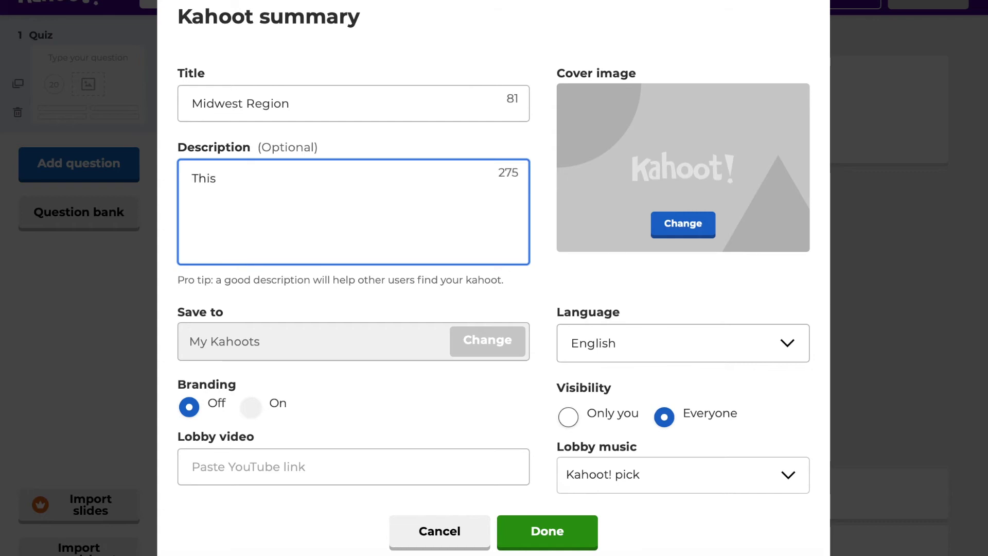
pyautogui.write(' Kahoot ')
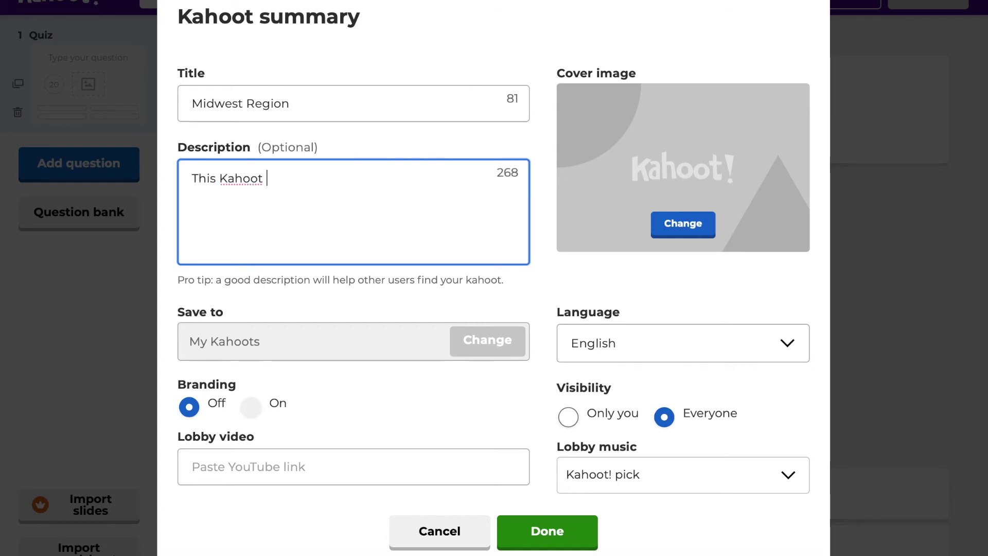
pyautogui.write('covers the')
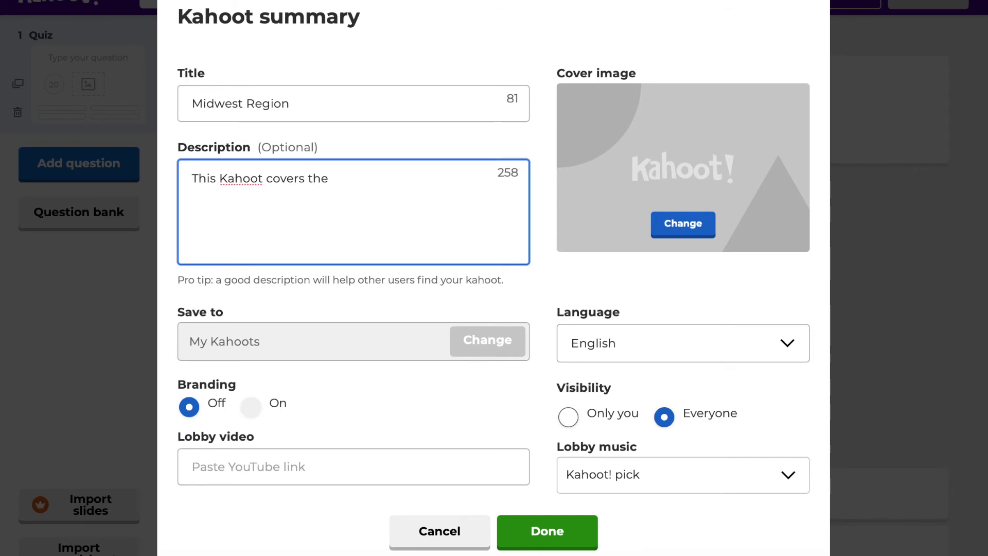
pyautogui.write(' state locations, capitals,  and abbreviation')
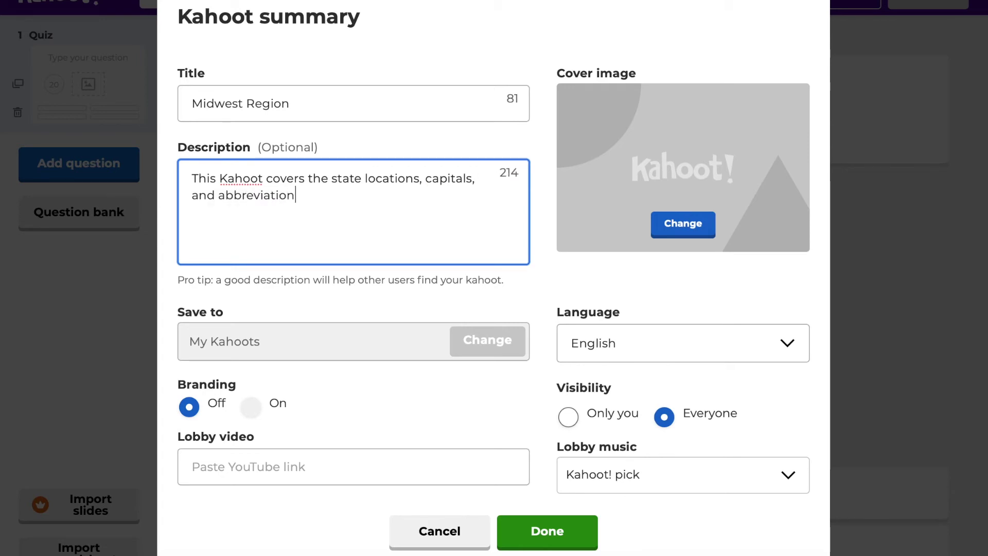
pyautogui.write('s of the s')
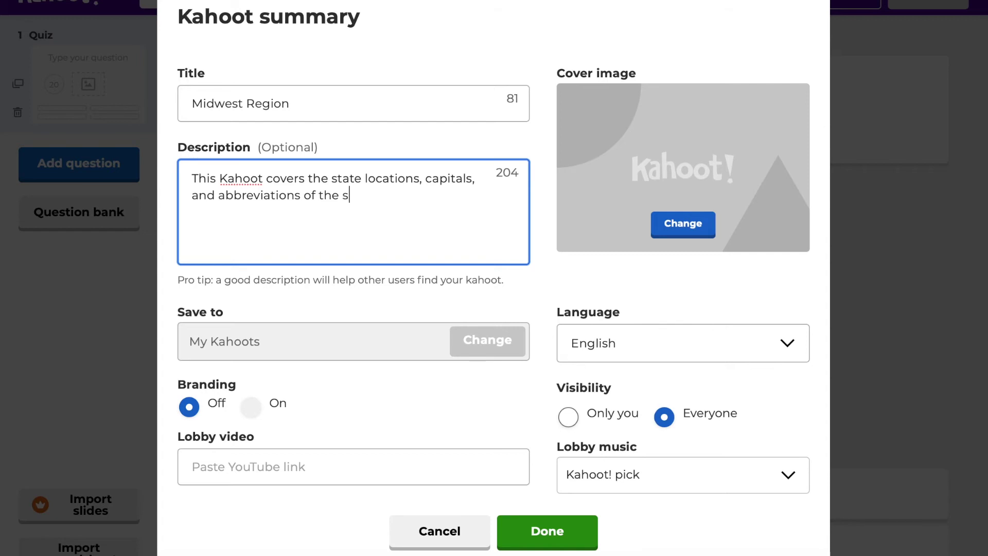
pyautogui.write('tates in the mi')
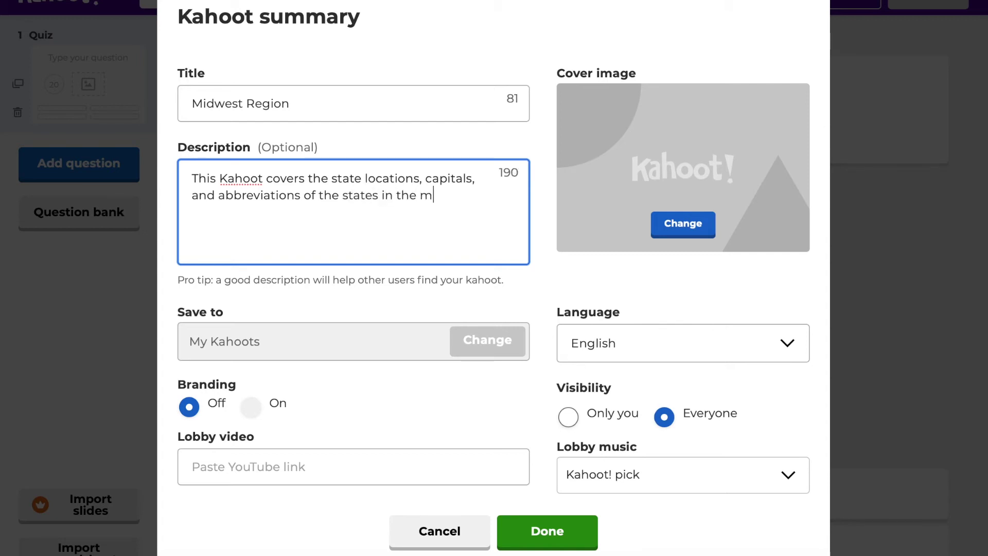
pyautogui.press('BackSpace')
pyautogui.press('BackSpace')
pyautogui.write('Midwest region.')
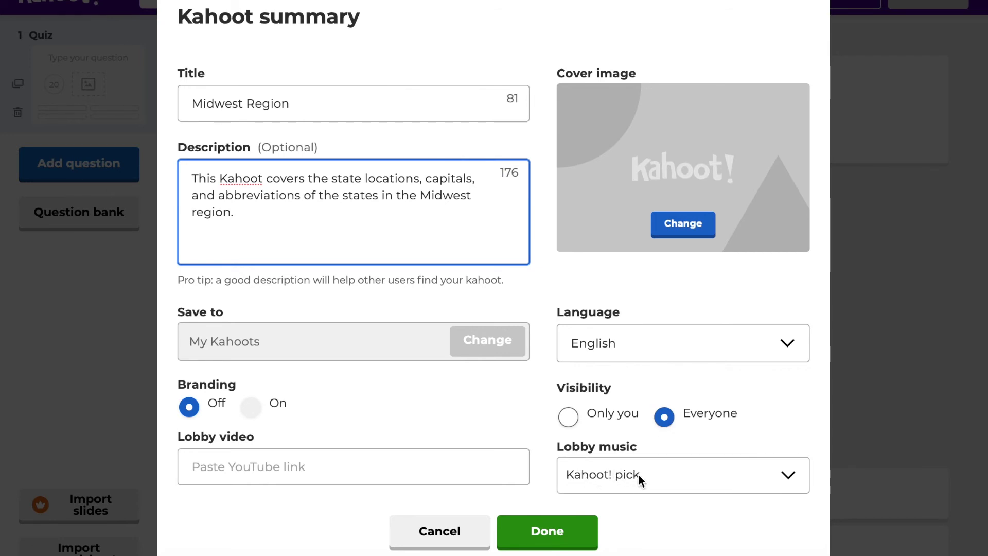
# Step: Switch to Google Images and search for "midwest region"
pyautogui.click(540, 532)
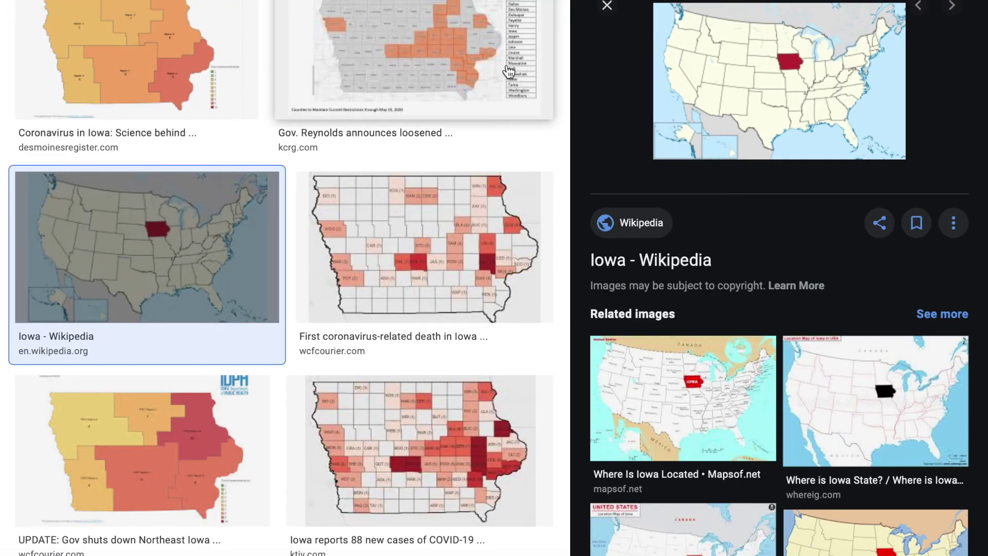
pyautogui.scroll(3, 509, 70)
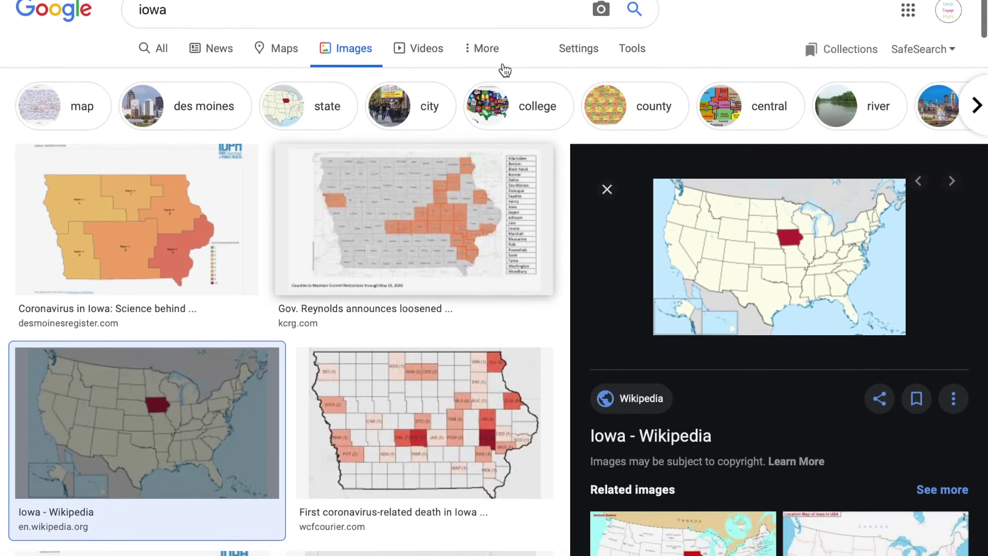
pyautogui.write('m')
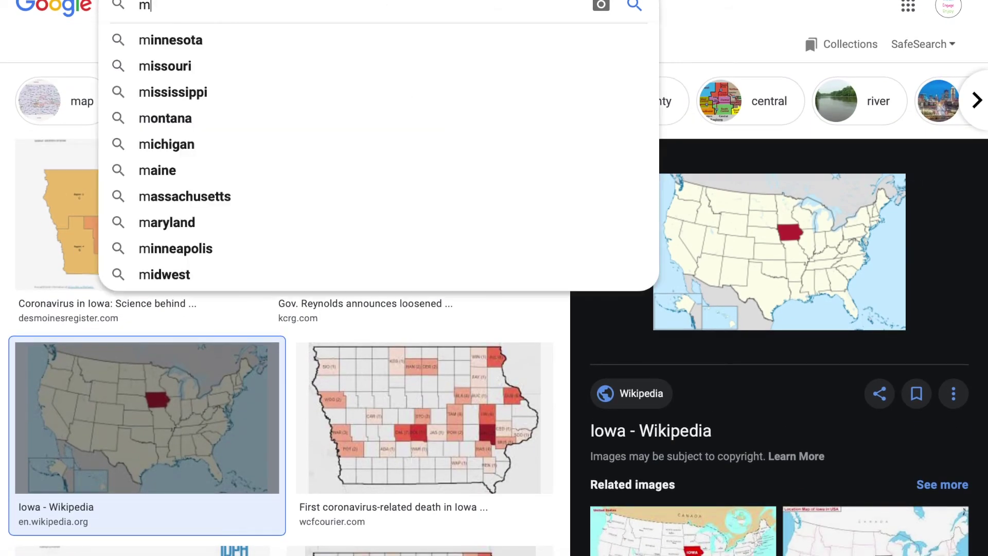
pyautogui.write('idwe')
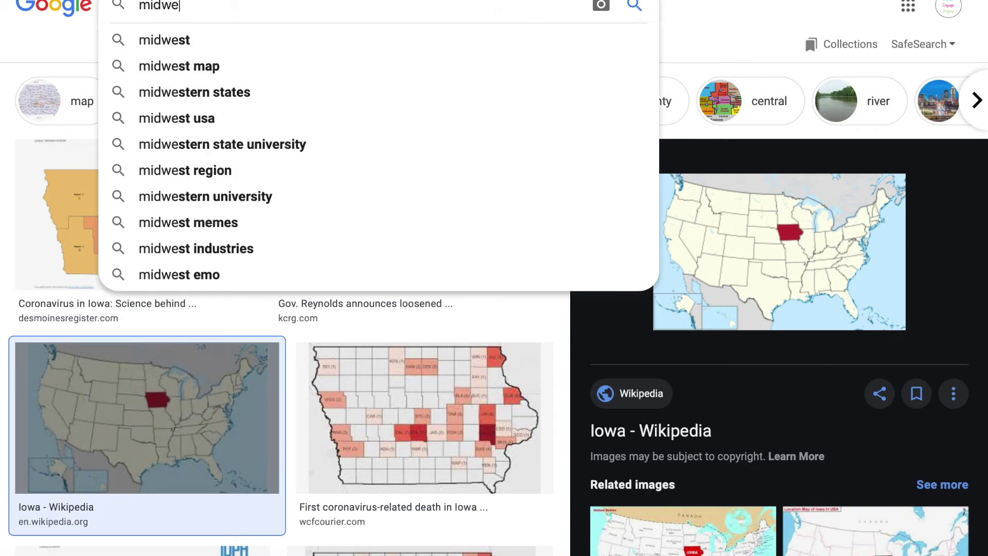
pyautogui.write('st region')
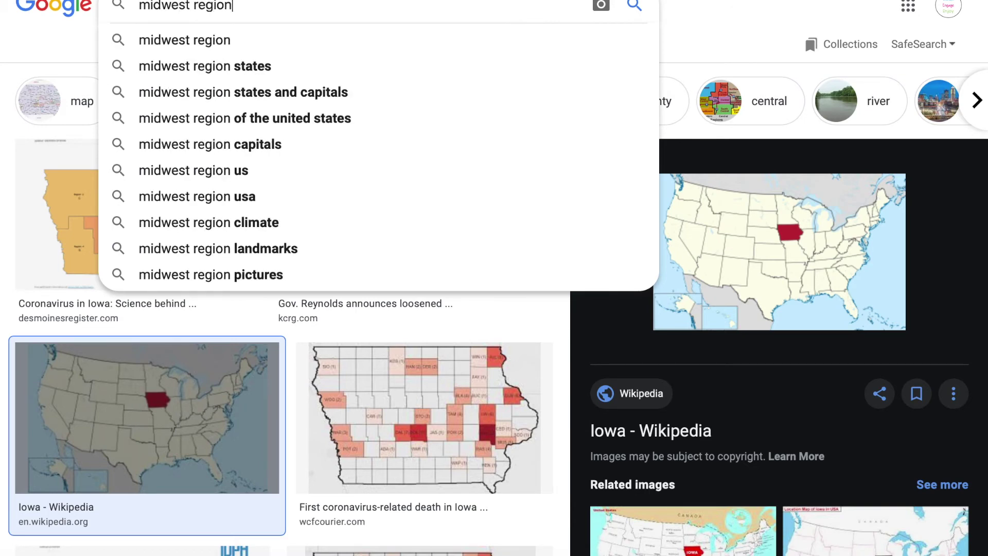
pyautogui.press('Return')
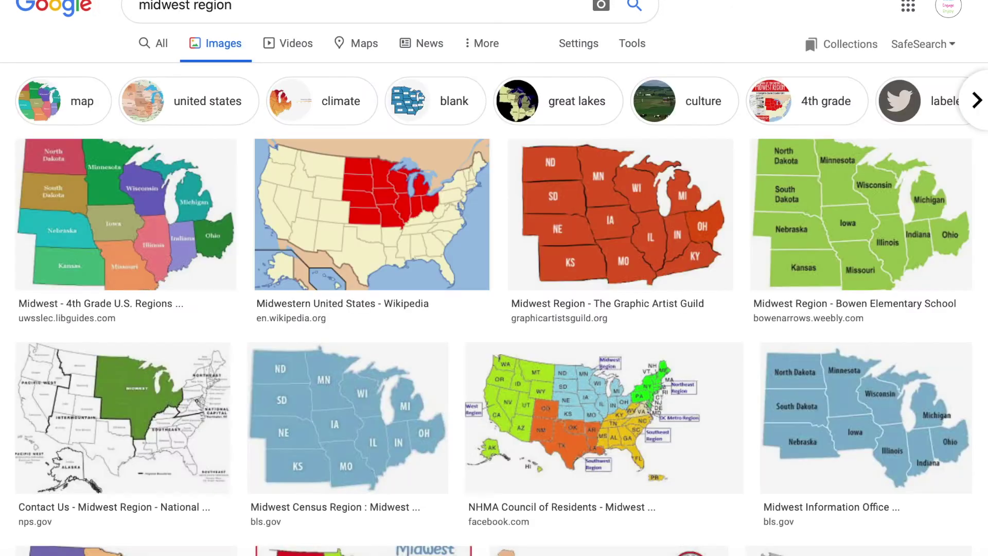
# Step: Save Wikipedia's Midwestern United States map with the red states to the Desktop as midwest region
pyautogui.click(387, 208)
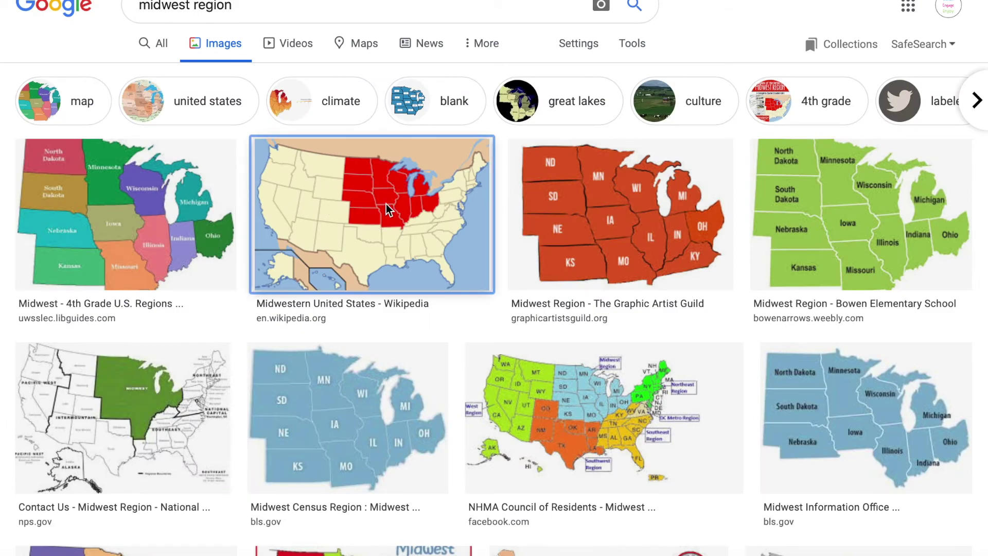
pyautogui.rightClick(759, 112)
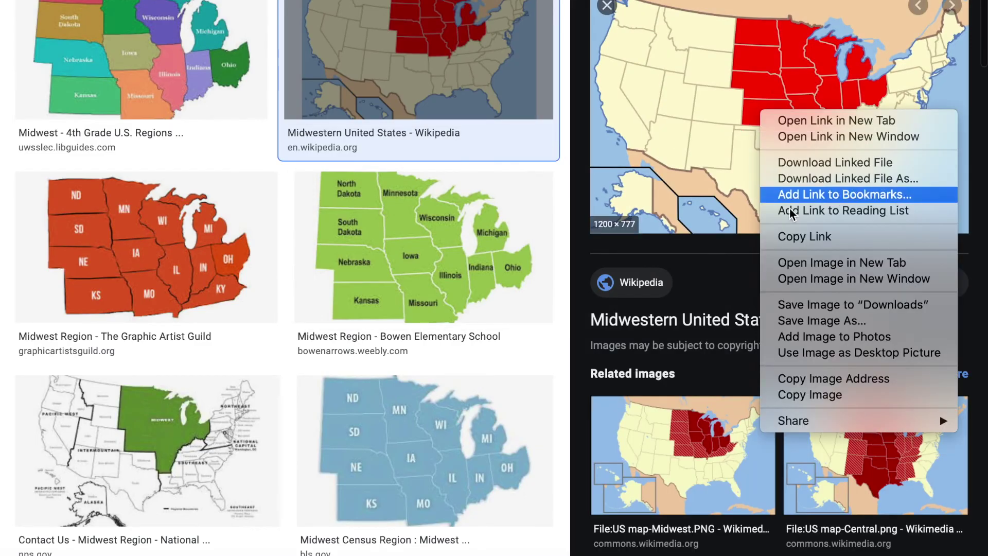
pyautogui.click(796, 320)
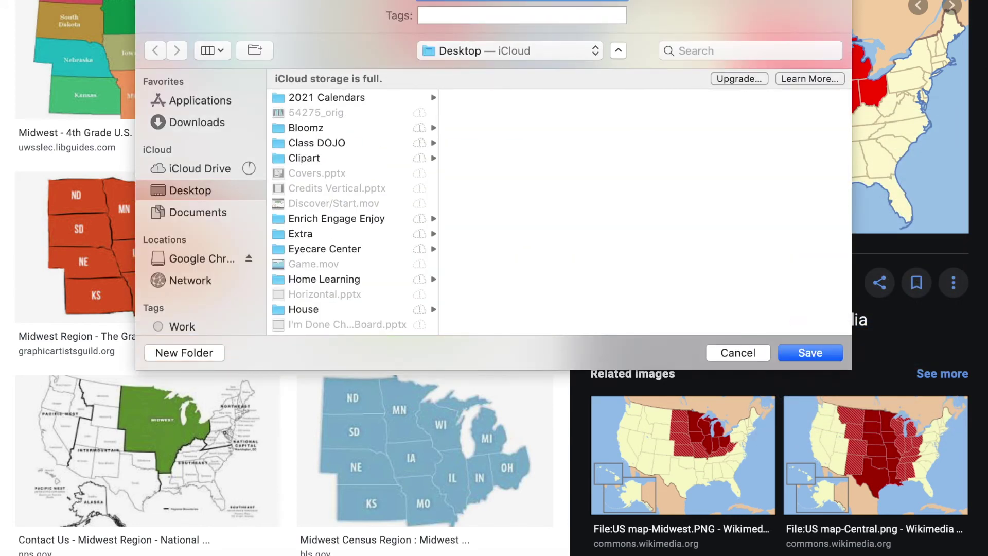
pyautogui.click(823, 353)
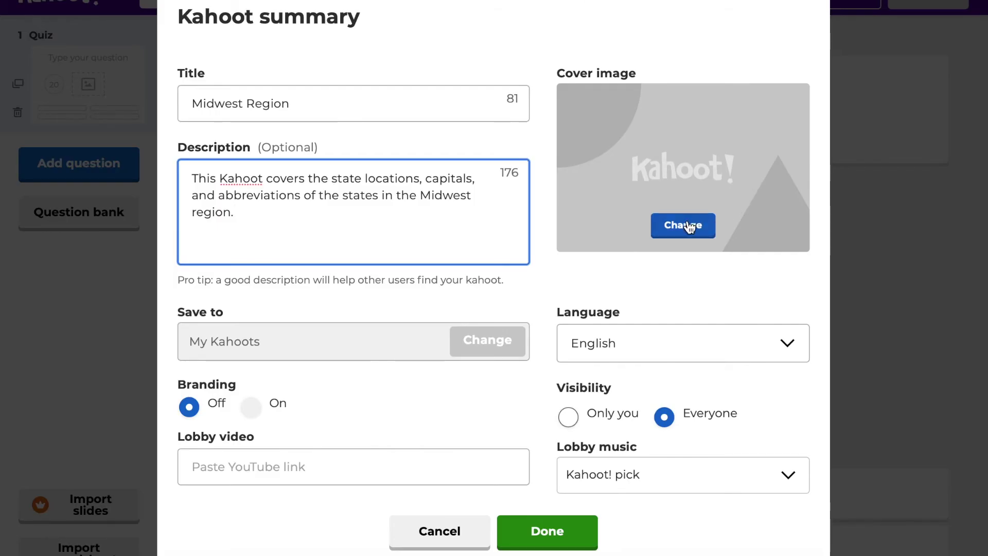
# Step: Back in Kahoot, upload the midwest region image from the Desktop as the cover image and finish the kahoot summary
pyautogui.click(688, 225)
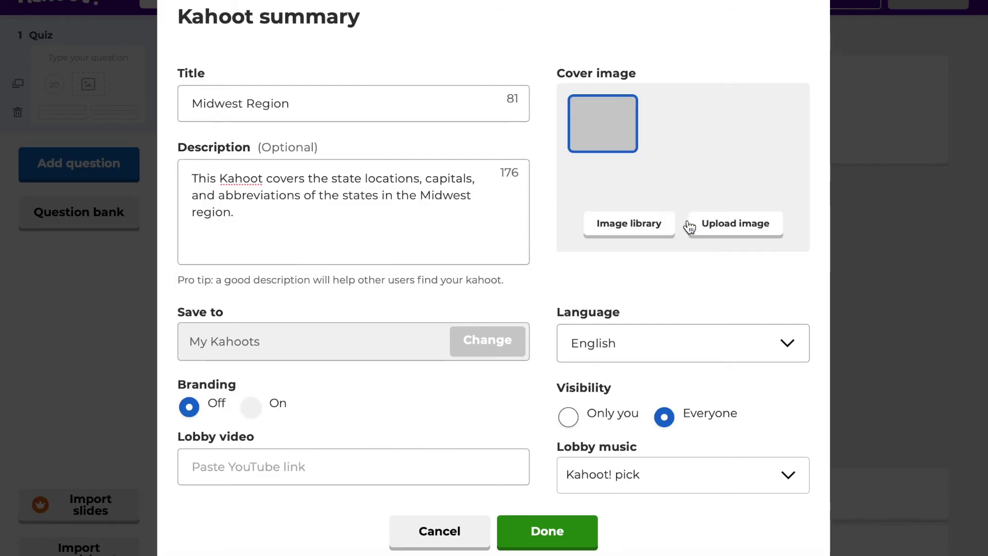
pyautogui.click(726, 227)
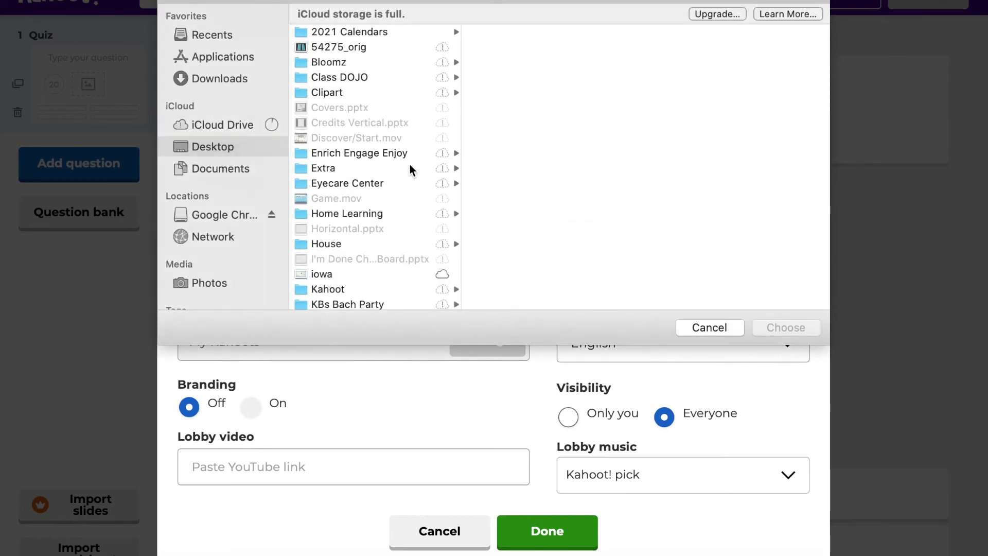
pyautogui.scroll(-5, 370, 217)
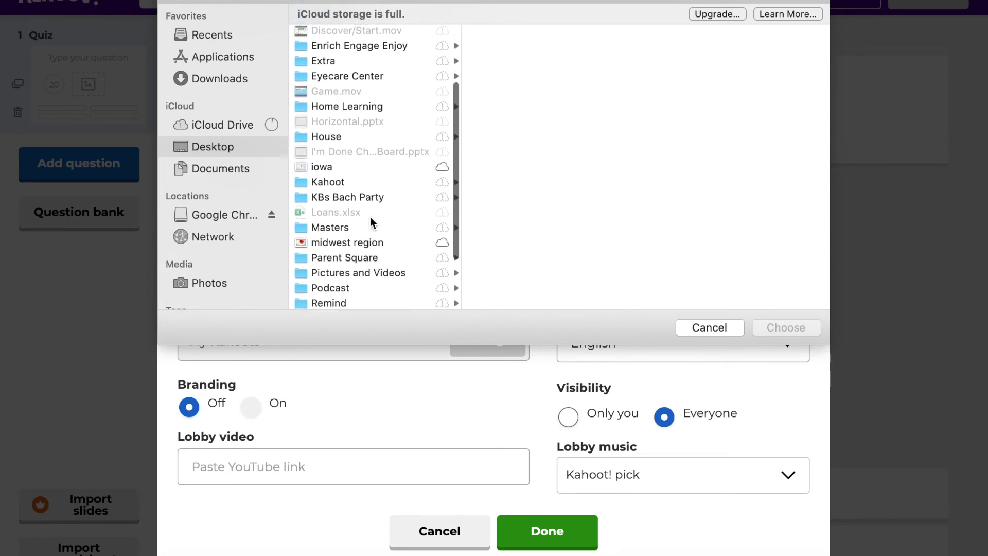
pyautogui.click(362, 238)
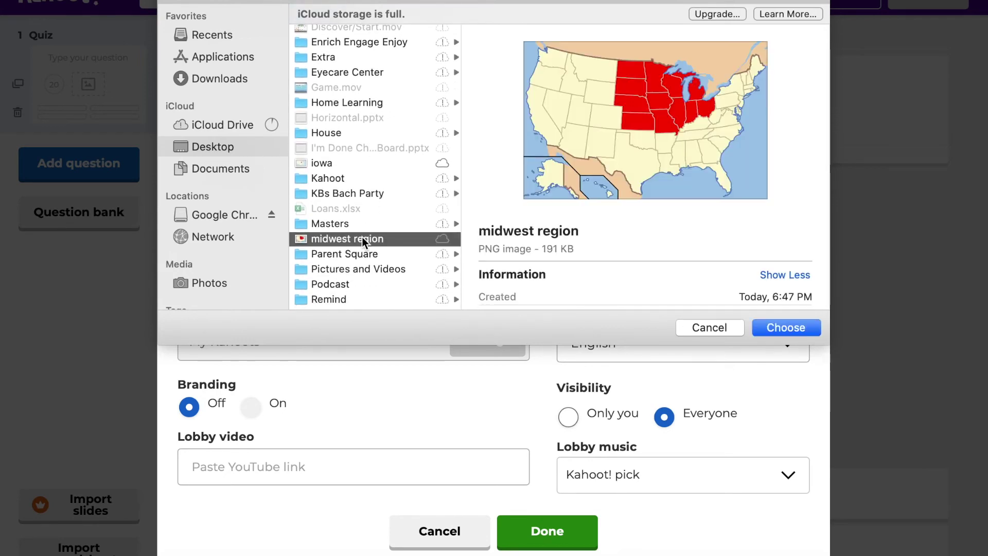
pyautogui.click(804, 327)
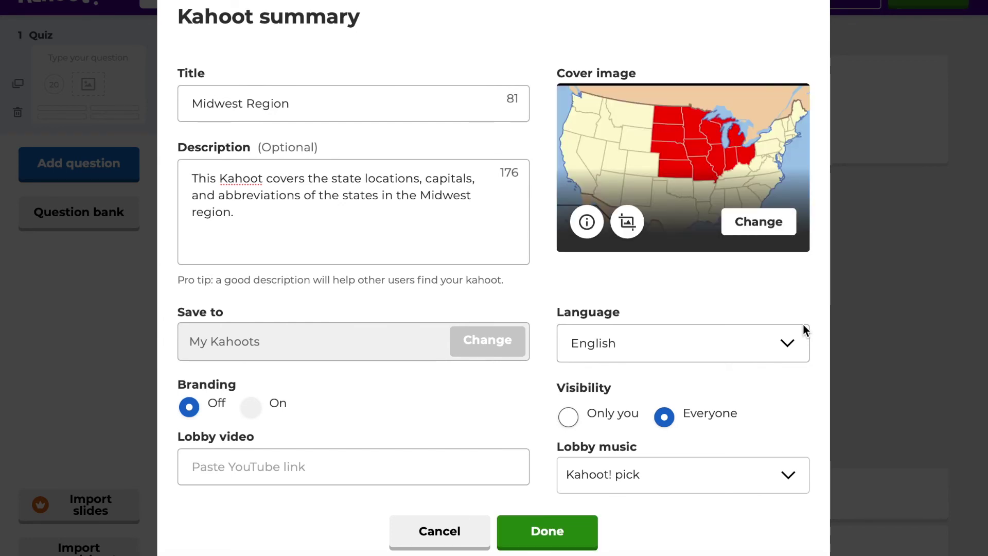
pyautogui.click(566, 538)
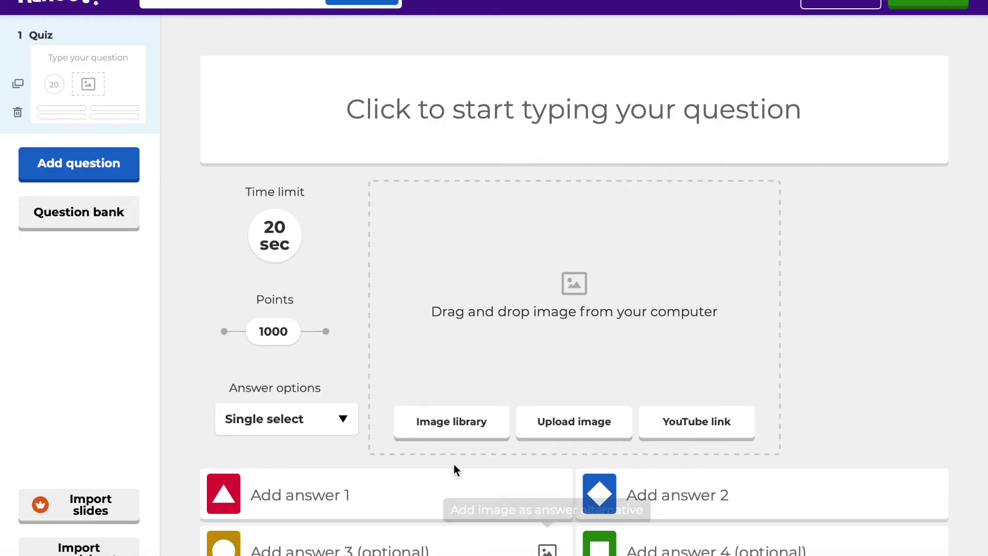
# Step: Enter "Which state is shown?" as the text of the first quiz question
pyautogui.click(500, 86)
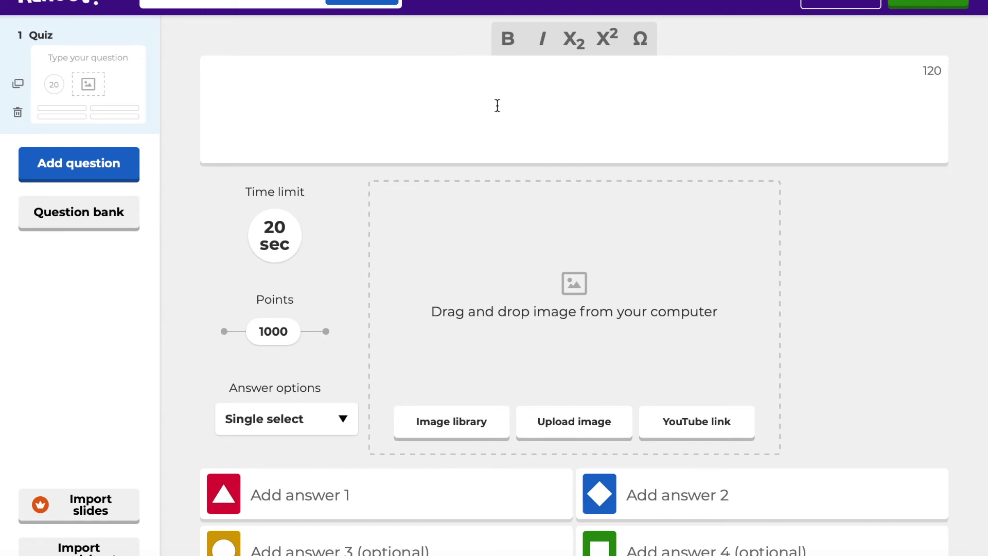
pyautogui.write('Which ss')
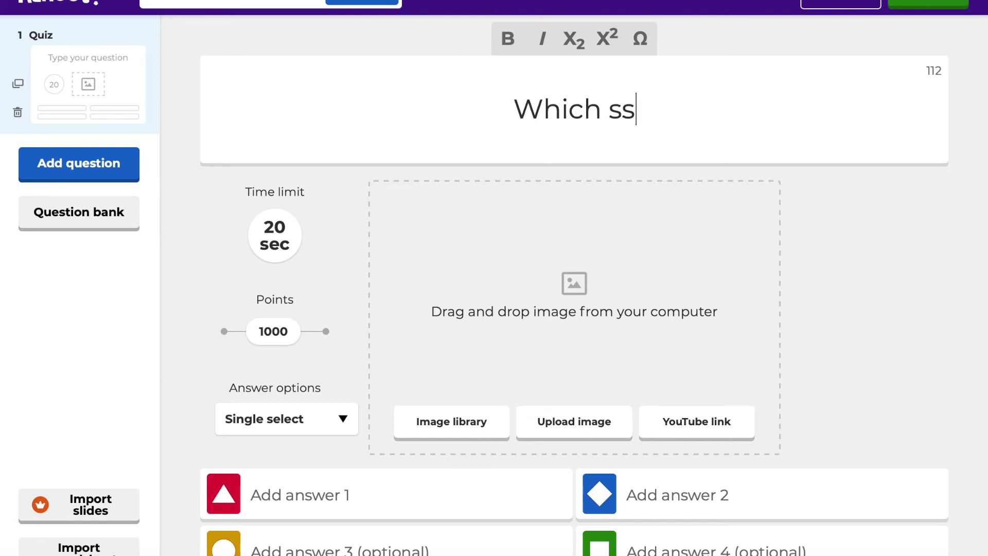
pyautogui.press('BackSpace')
pyautogui.write('tate')
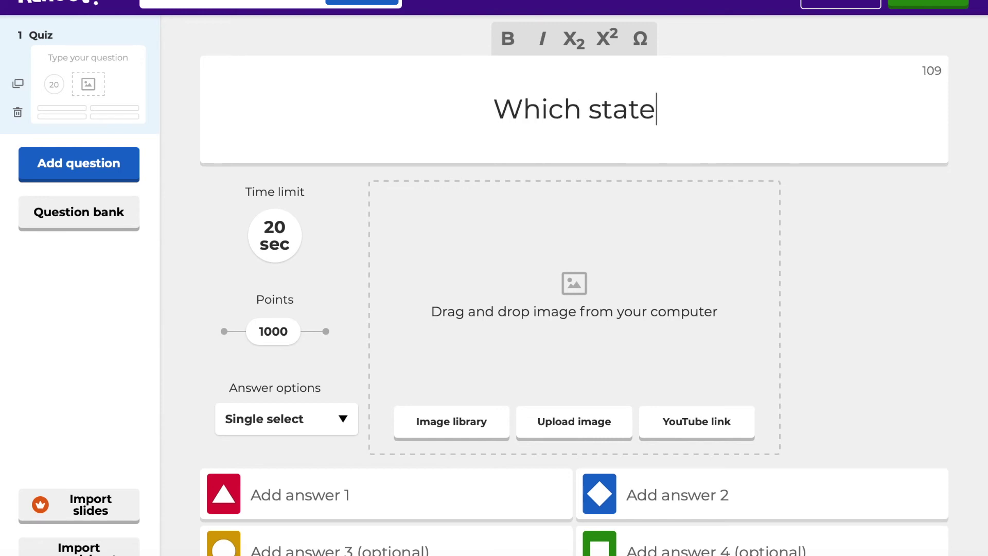
pyautogui.write(' is shown?')
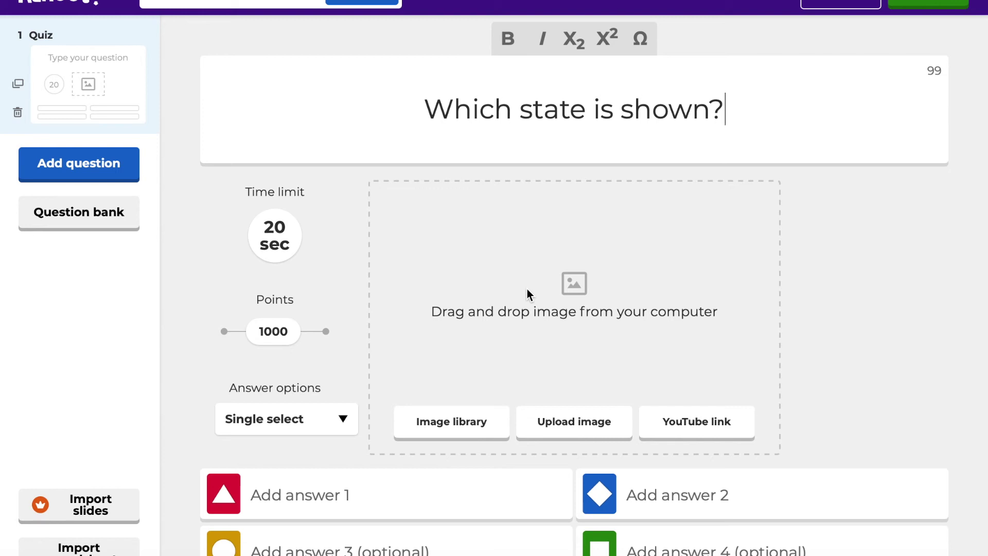
# Step: Upload the iowa map image from the Desktop to the first question
pyautogui.click(565, 425)
pyautogui.click(569, 422)
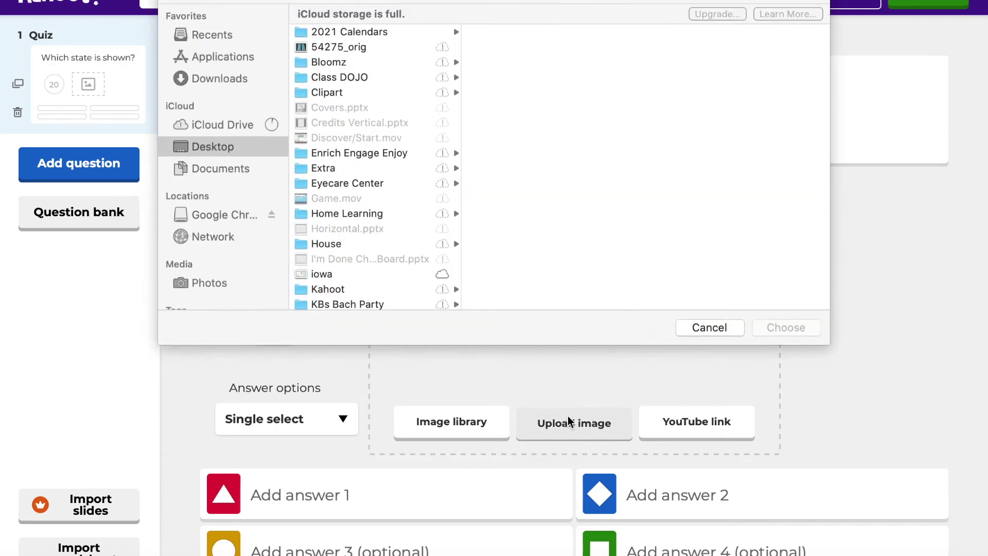
pyautogui.click(318, 274)
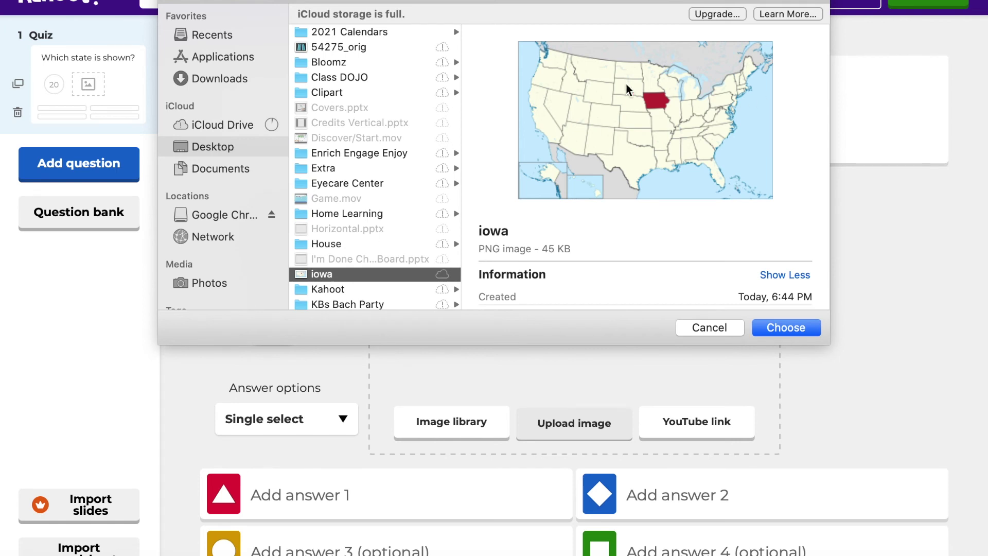
pyautogui.click(773, 326)
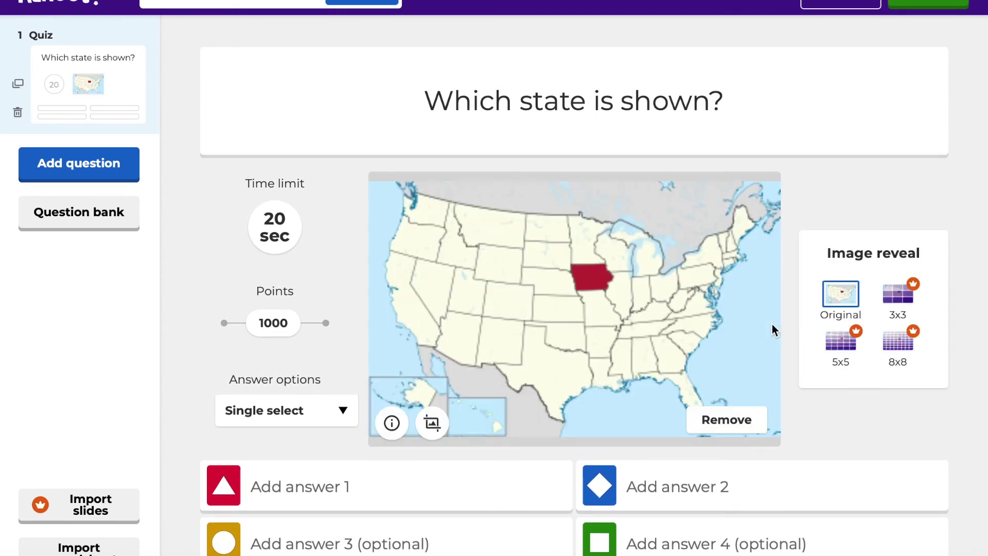
# Step: Enter Iowa, Ohio, South Dakota and Kansas as answers 1, 2, 3 and 4, and mark Iowa as correct
pyautogui.click(389, 486)
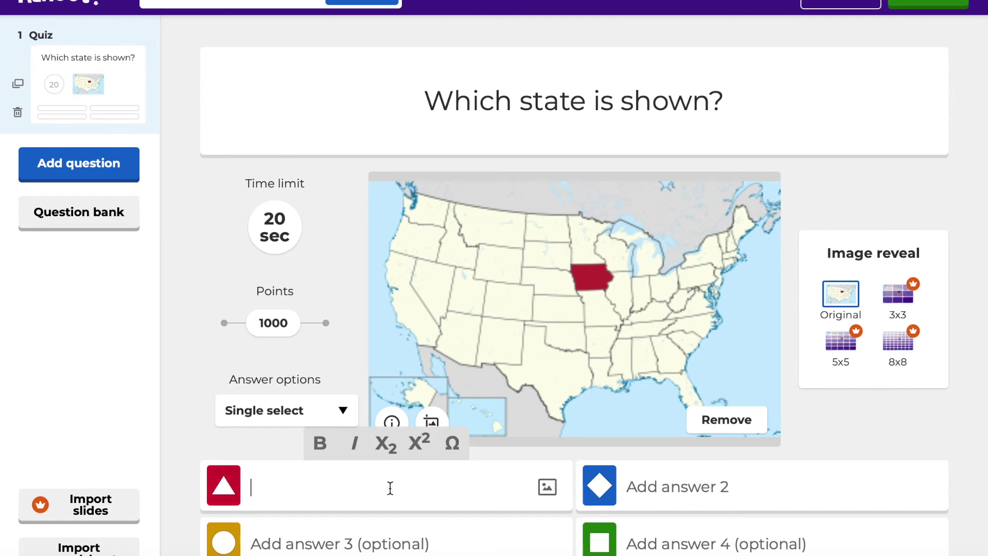
pyautogui.write('Iowa')
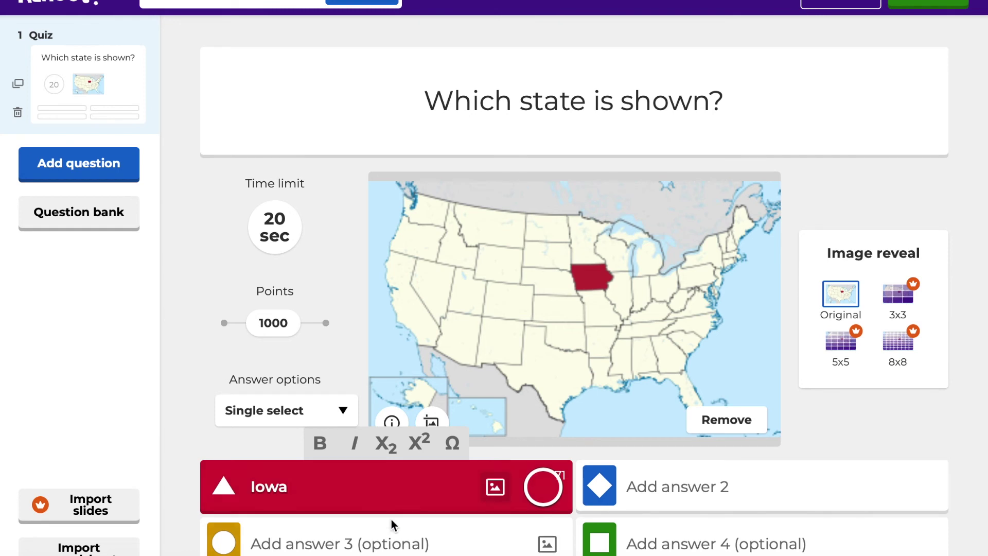
pyautogui.click(364, 538)
pyautogui.write('South Da')
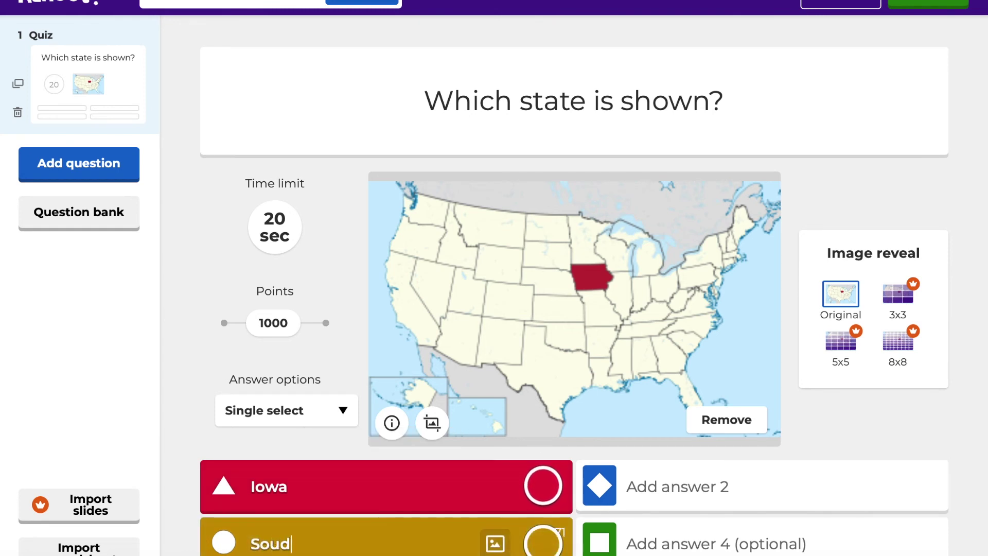
pyautogui.write('kota')
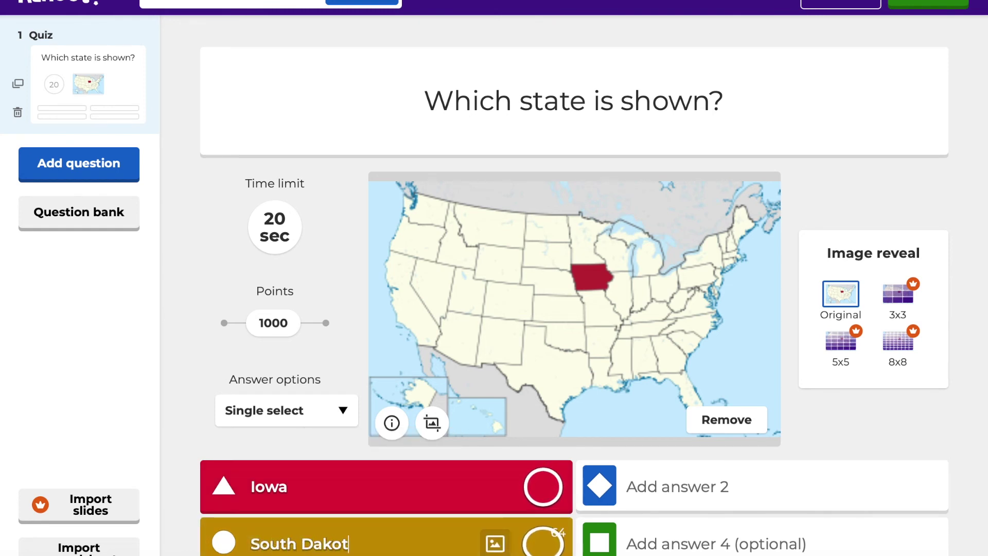
pyautogui.click(664, 480)
pyautogui.write('Ohio')
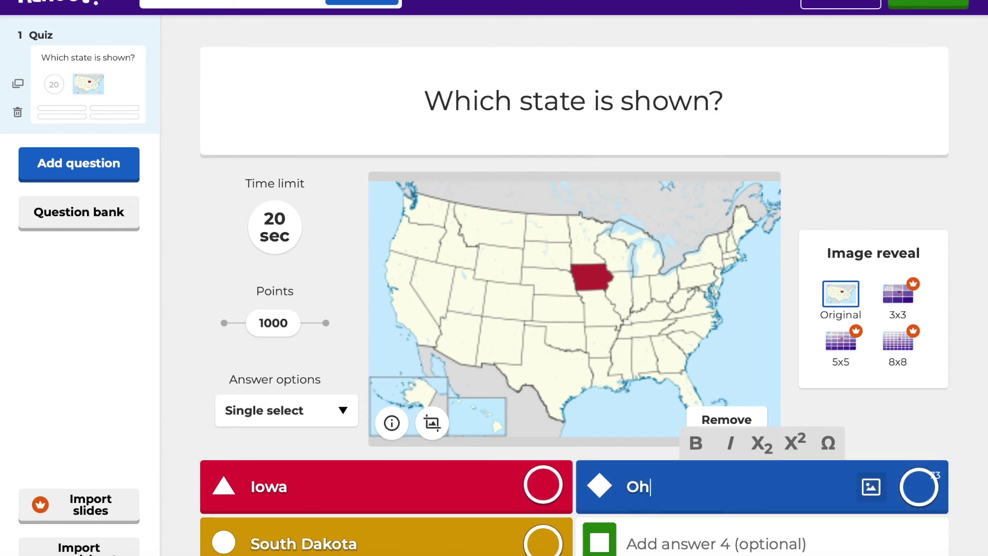
pyautogui.click(684, 541)
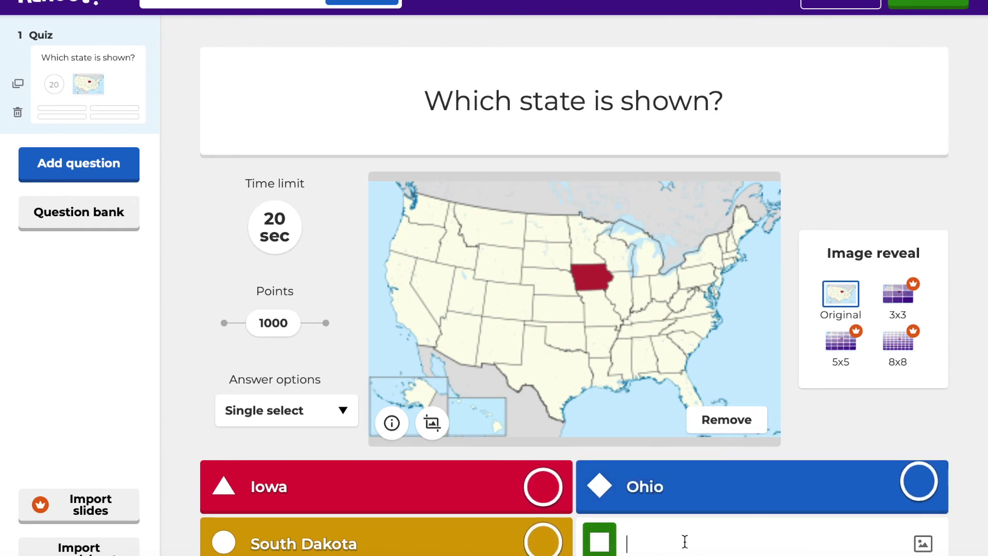
pyautogui.write('Kansas')
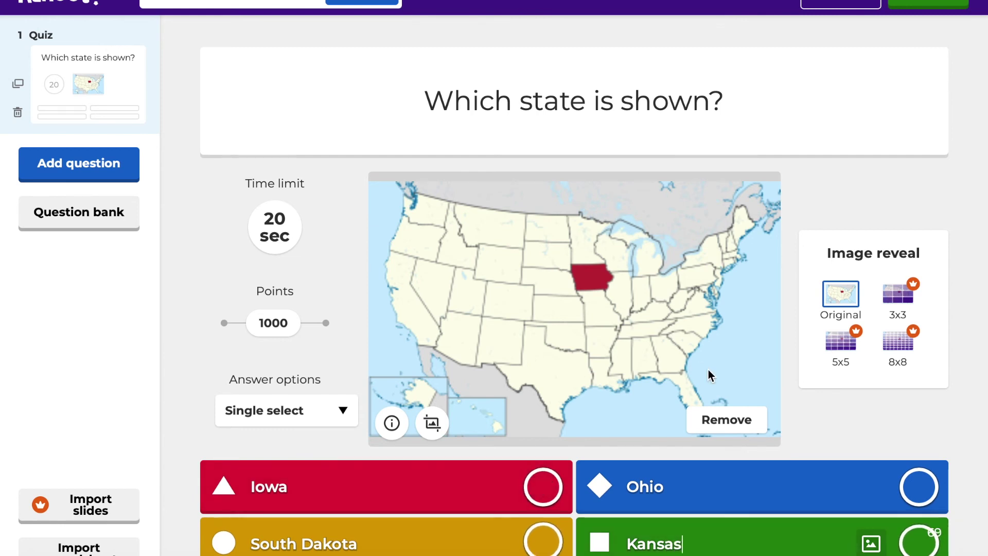
pyautogui.click(550, 492)
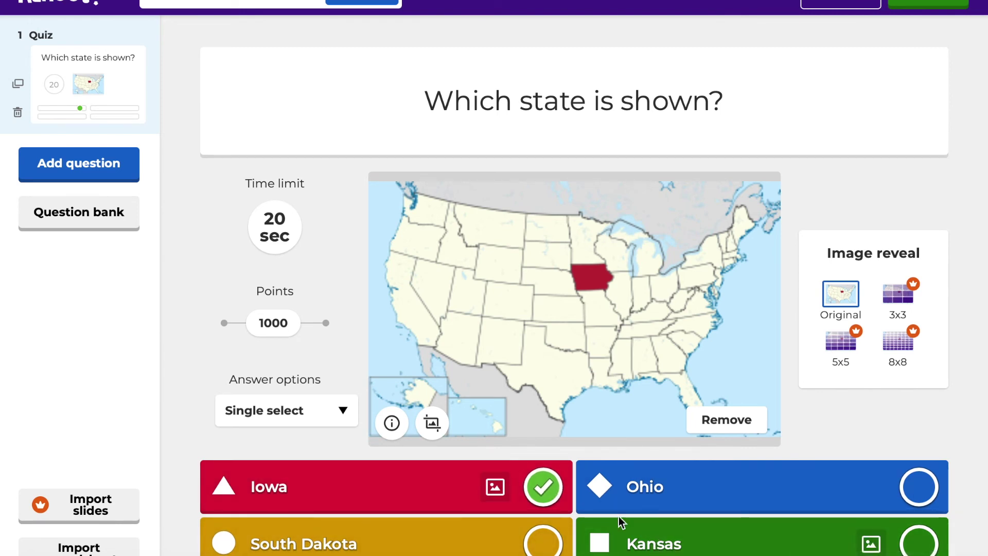
# Step: Review the first question's answer options, points and time limit choices, keeping the limit at 20 seconds
pyautogui.click(335, 414)
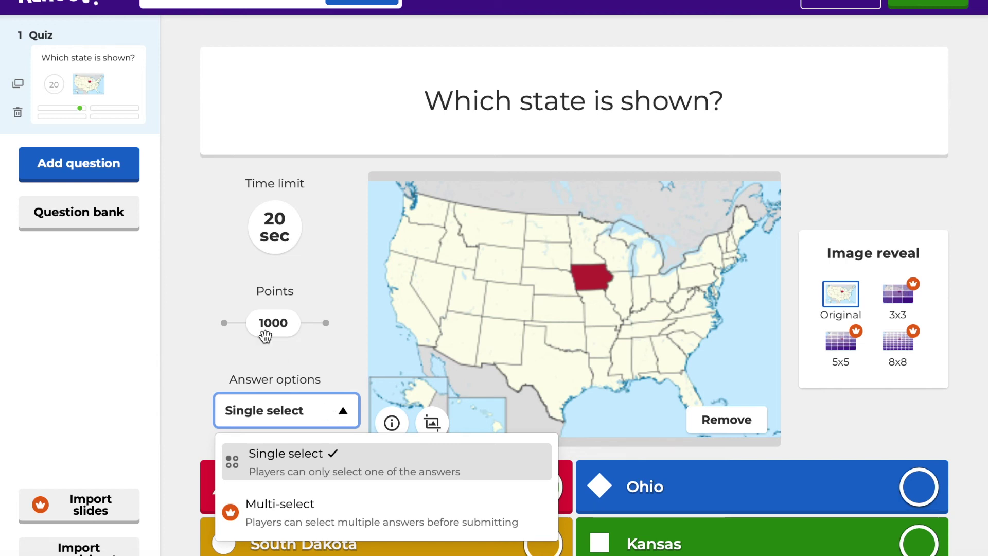
pyautogui.moveTo(273, 335)
pyautogui.mouseDown()
pyautogui.moveTo(302, 335)
pyautogui.moveTo(248, 334)
pyautogui.moveTo(261, 333)
pyautogui.mouseUp()
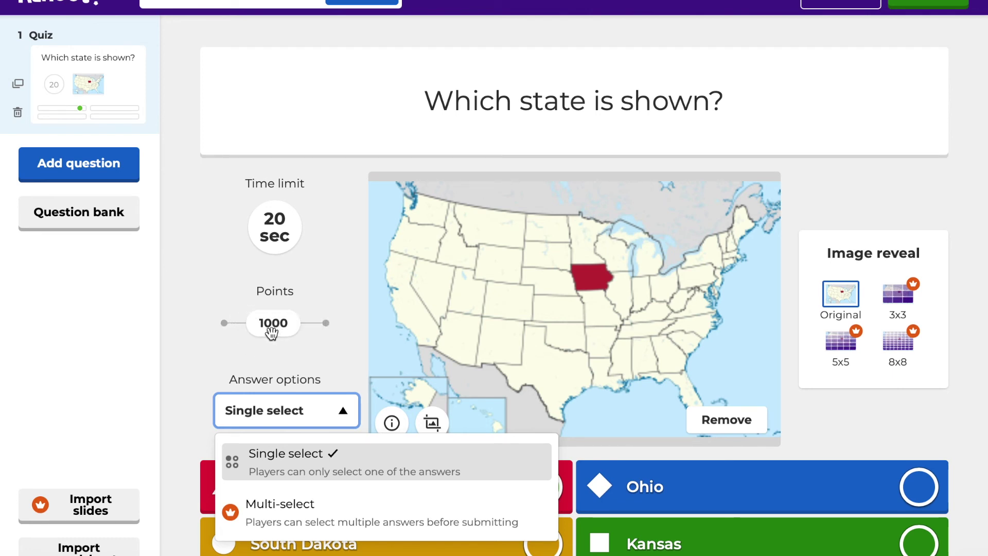
pyautogui.click(292, 225)
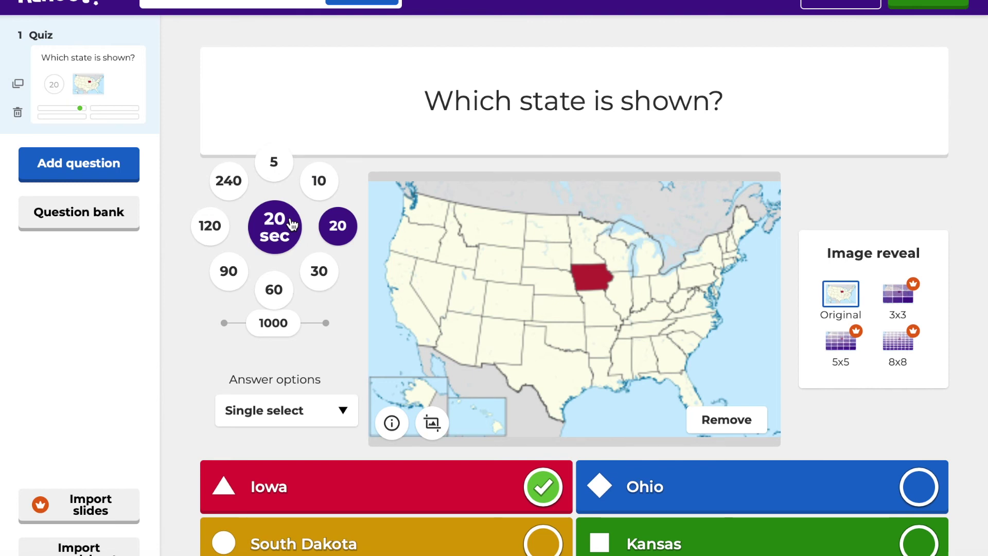
pyautogui.click(340, 231)
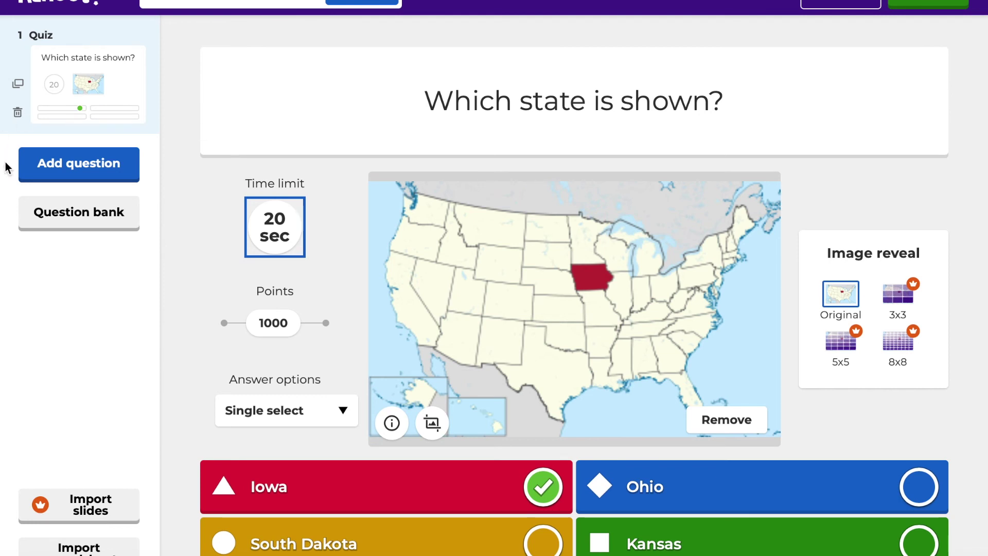
# Step: Add a second Quiz question with the text "What is the abbreviation for Iowa?"
pyautogui.click(81, 174)
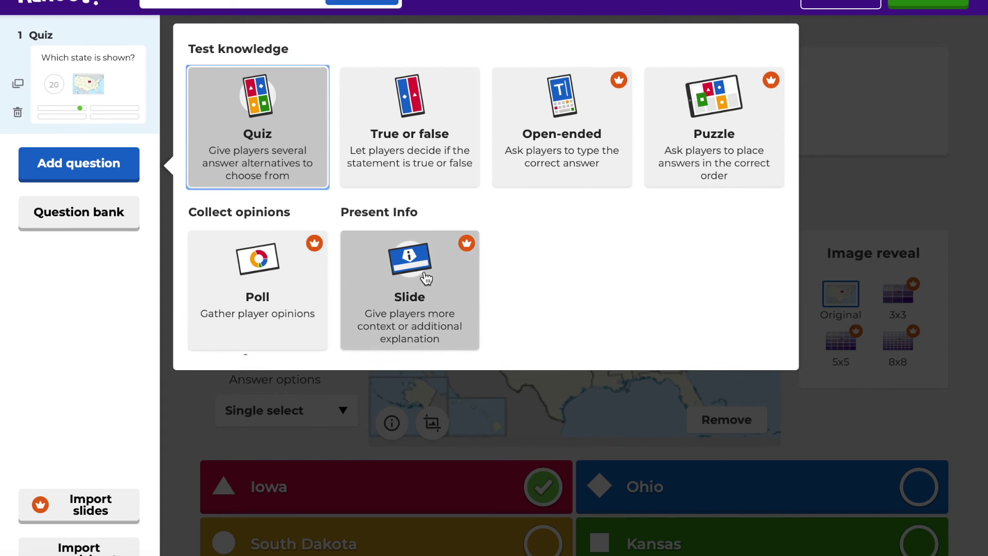
pyautogui.click(268, 166)
pyautogui.click(546, 115)
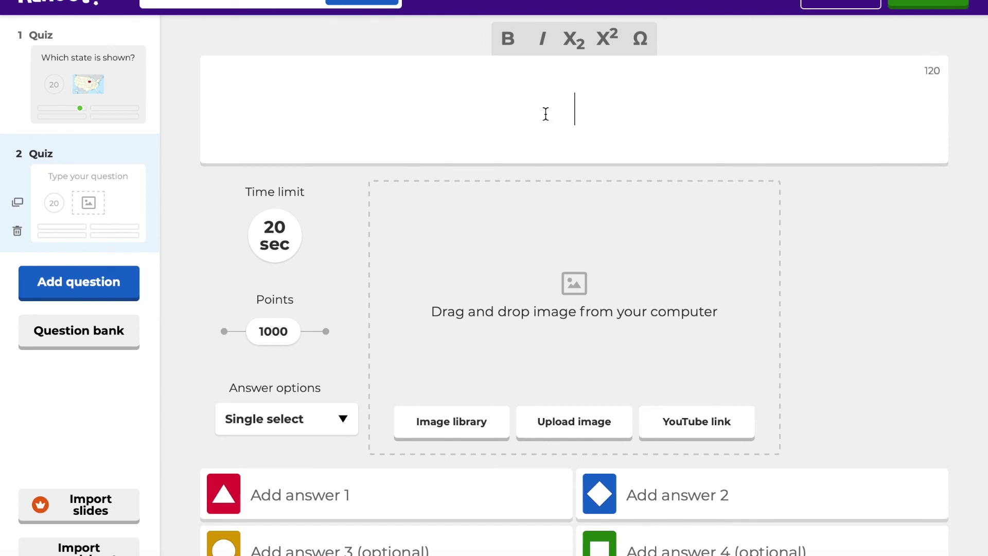
pyautogui.write('Which')
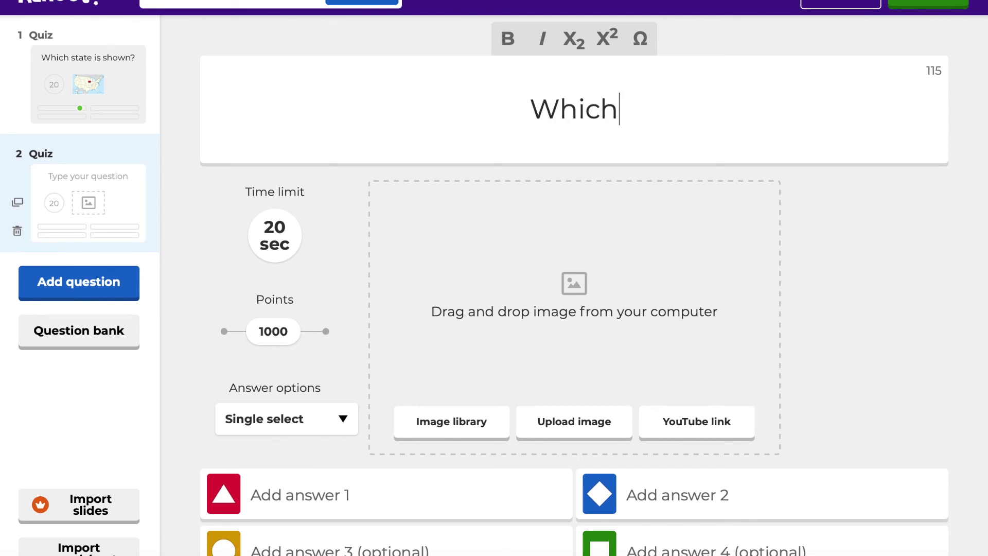
pyautogui.press('BackSpace')
pyautogui.press('BackSpace')
pyautogui.press('BackSpace')
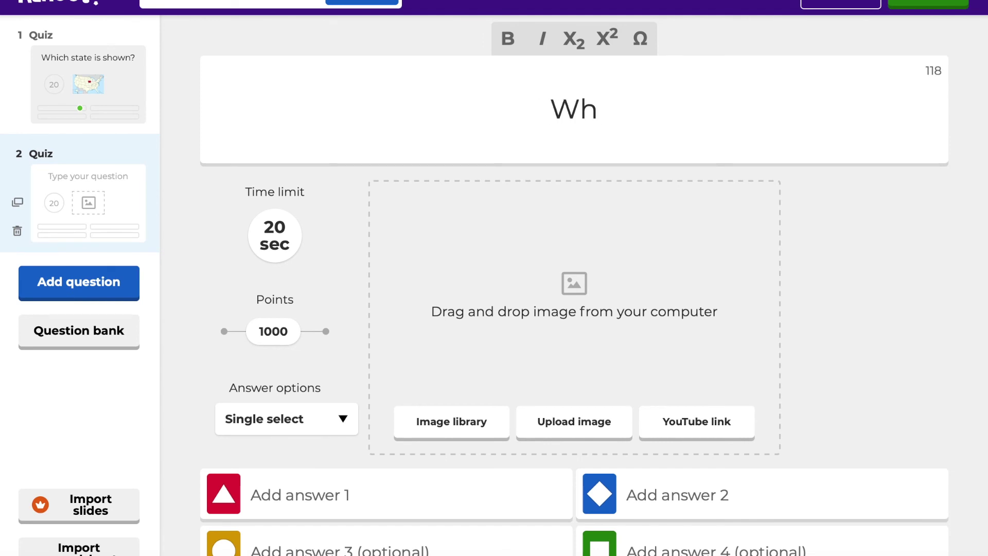
pyautogui.write('at is the ')
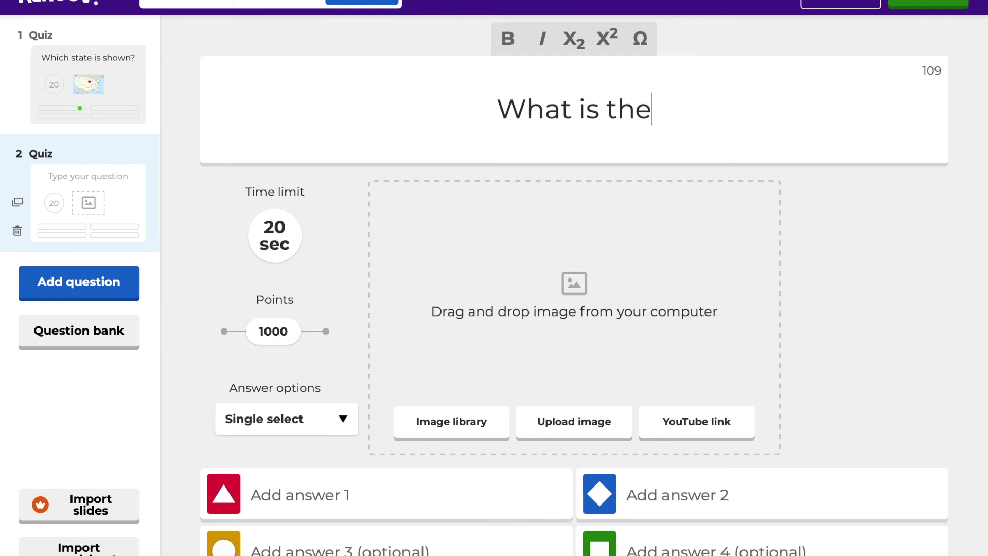
pyautogui.write('abbrevia')
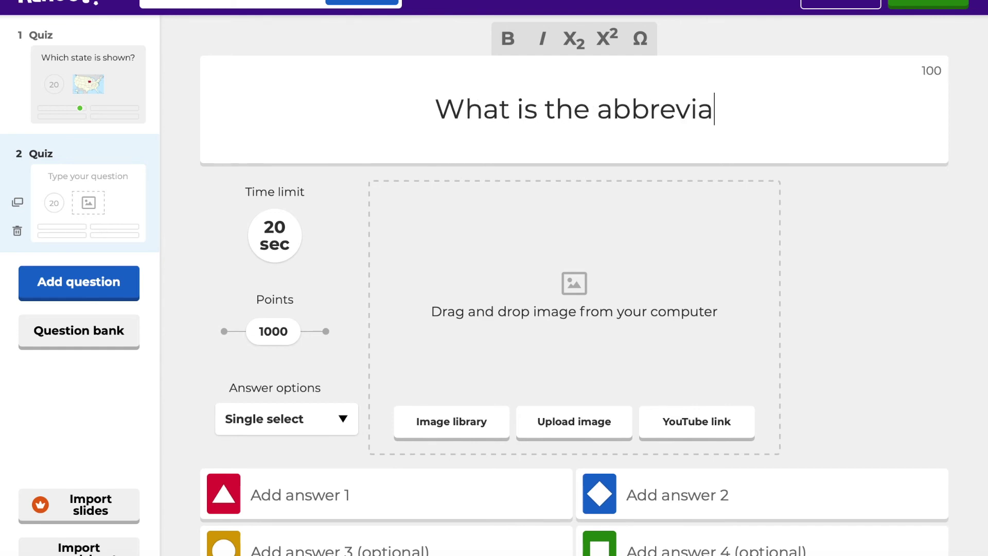
pyautogui.write('tion for Iowa?')
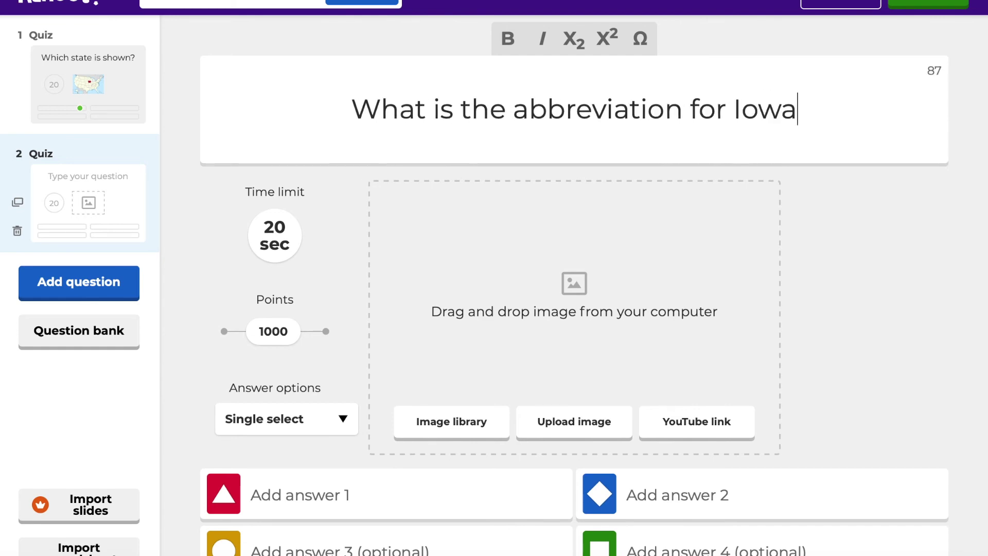
# Step: Enter IO, IW, IA and II as answers 1 to 4 of the second question, mark IA as correct and finish editing
pyautogui.click(304, 490)
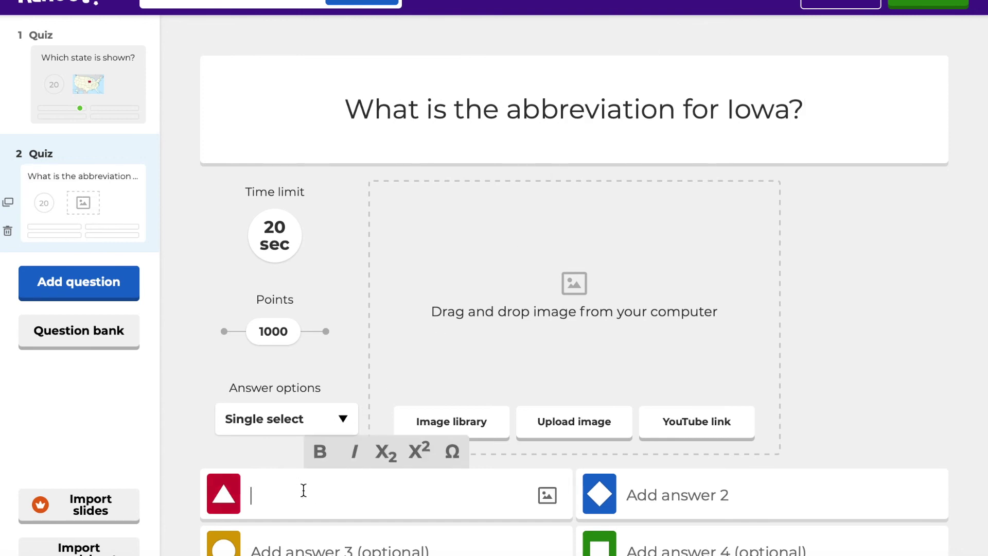
pyautogui.write('IO')
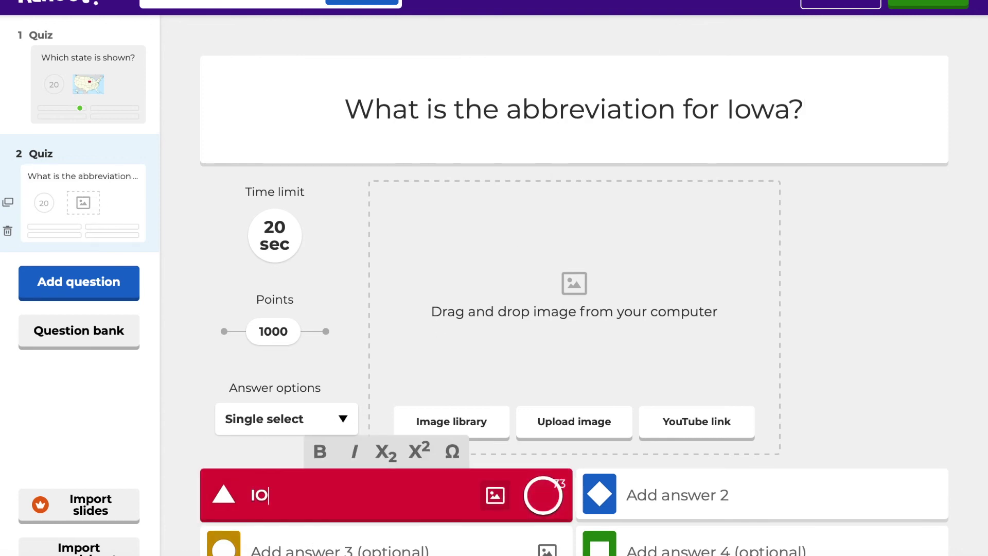
pyautogui.click(319, 550)
pyautogui.write('IA')
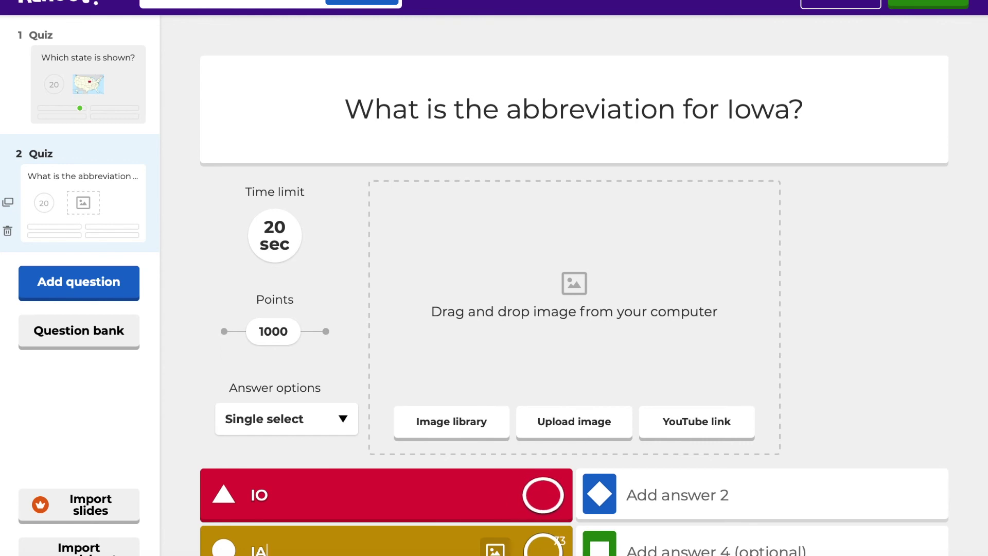
pyautogui.click(651, 502)
pyautogui.write('IW')
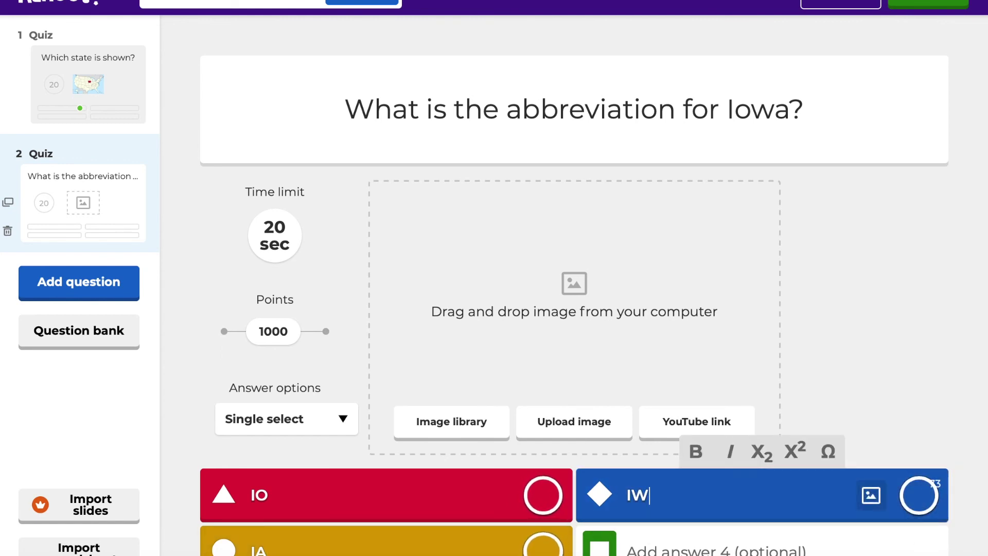
pyautogui.click(651, 534)
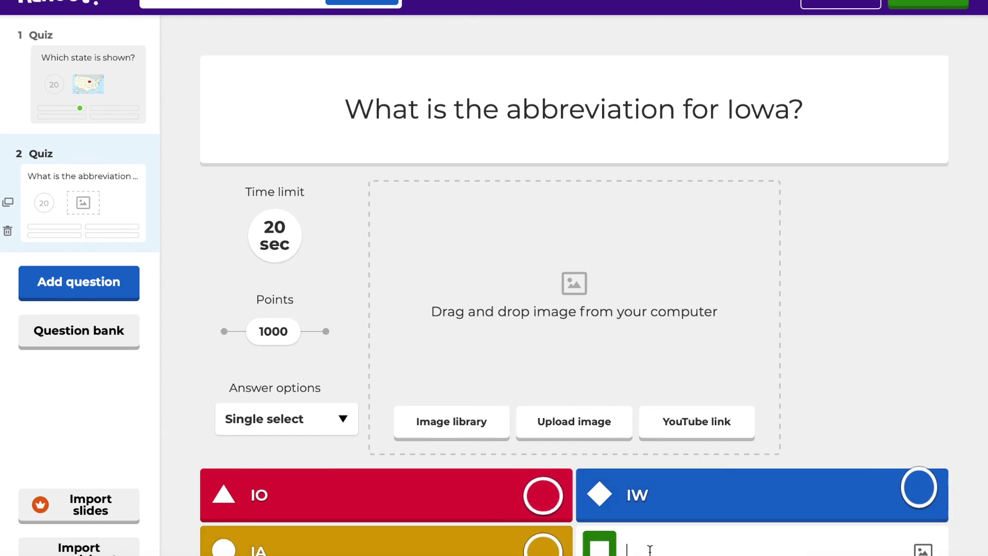
pyautogui.write('IL')
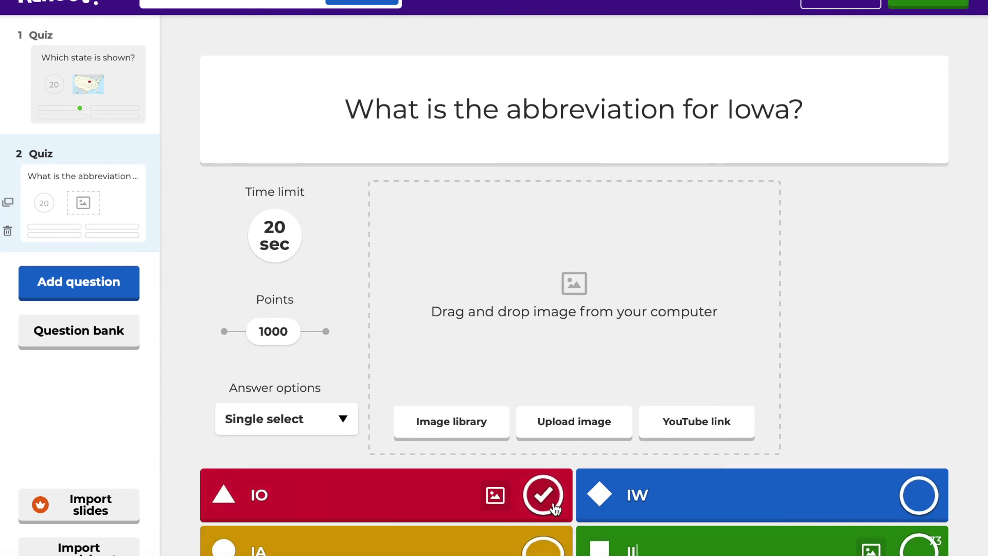
pyautogui.click(543, 547)
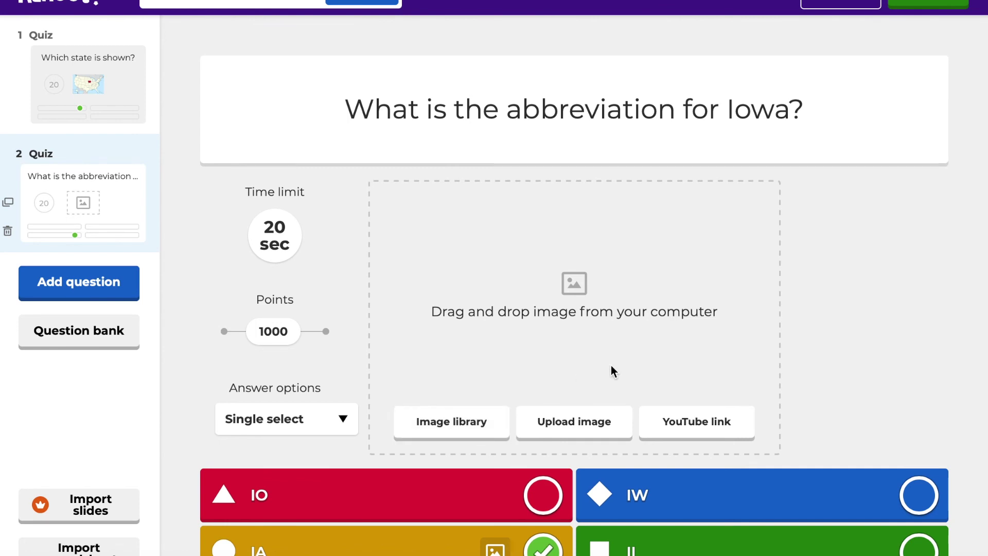
pyautogui.scroll(-1, 610, 365)
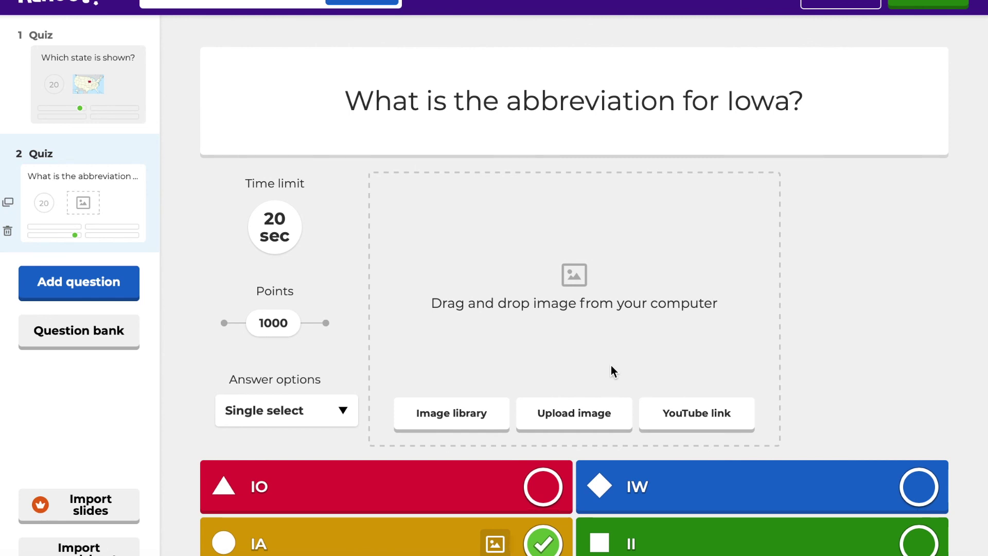
pyautogui.click(943, 3)
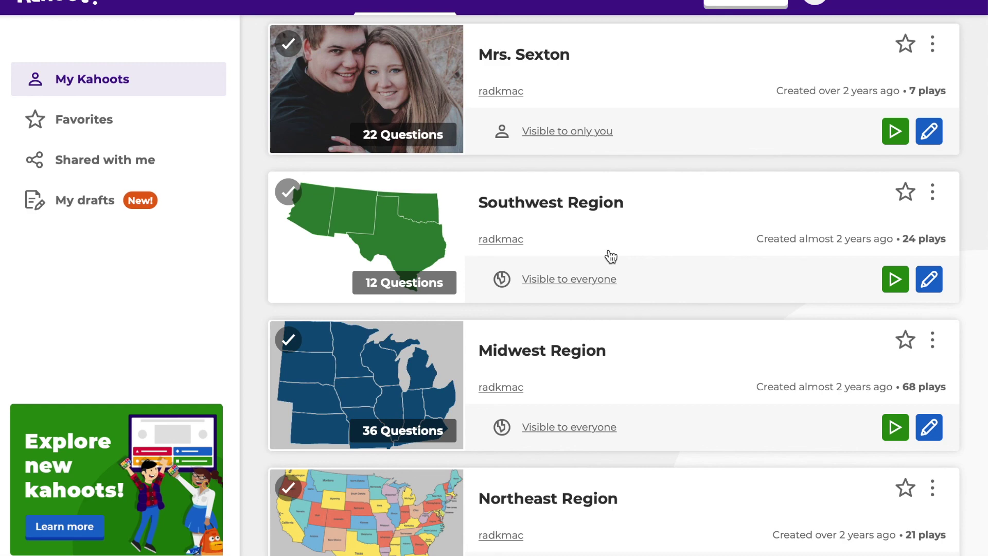
# Step: Look through the existing region kahoots in the My Kahoots library, including their question counts and visibility
pyautogui.scroll(-5, 610, 256)
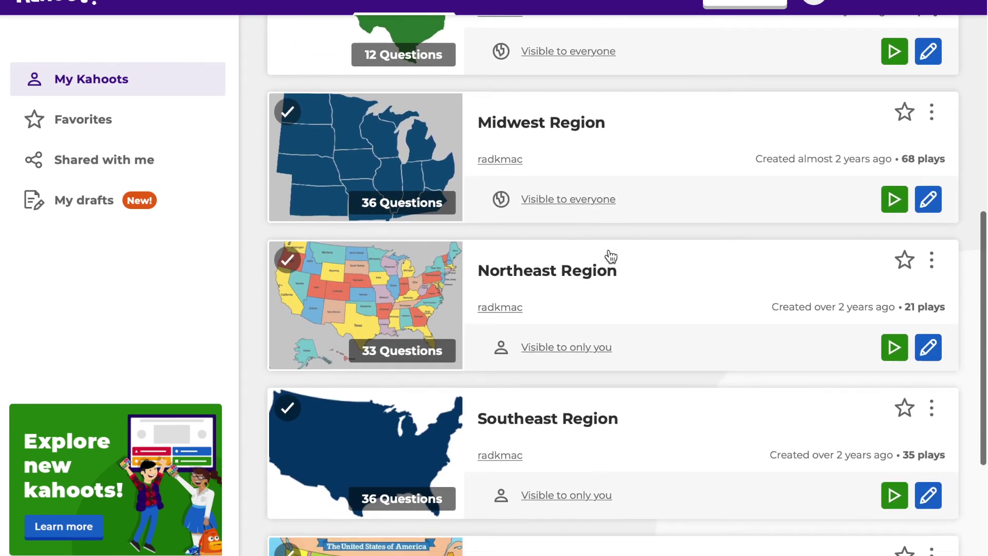
pyautogui.scroll(-3, 610, 256)
pyautogui.scroll(1, 610, 256)
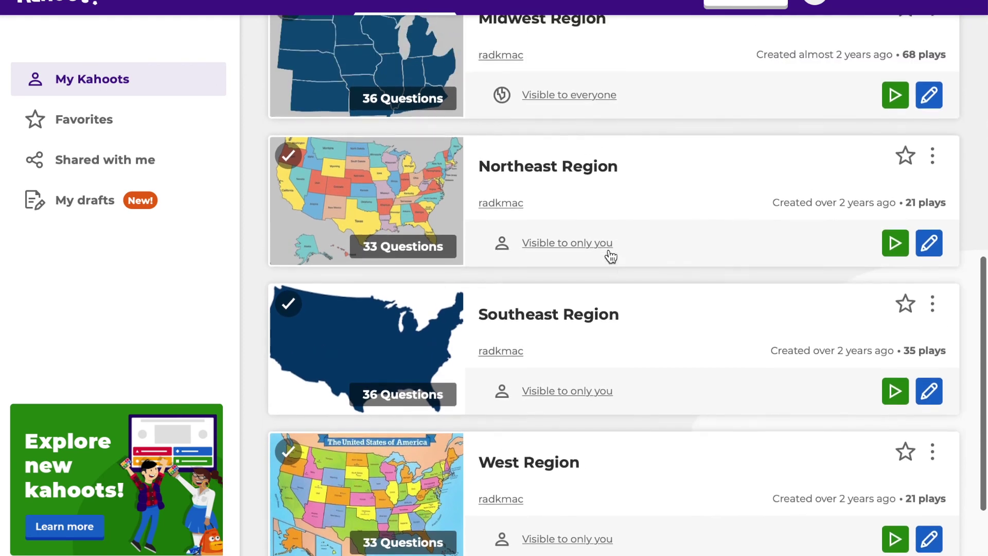
pyautogui.scroll(2, 610, 257)
pyautogui.scroll(-1, 610, 256)
pyautogui.scroll(1, 610, 256)
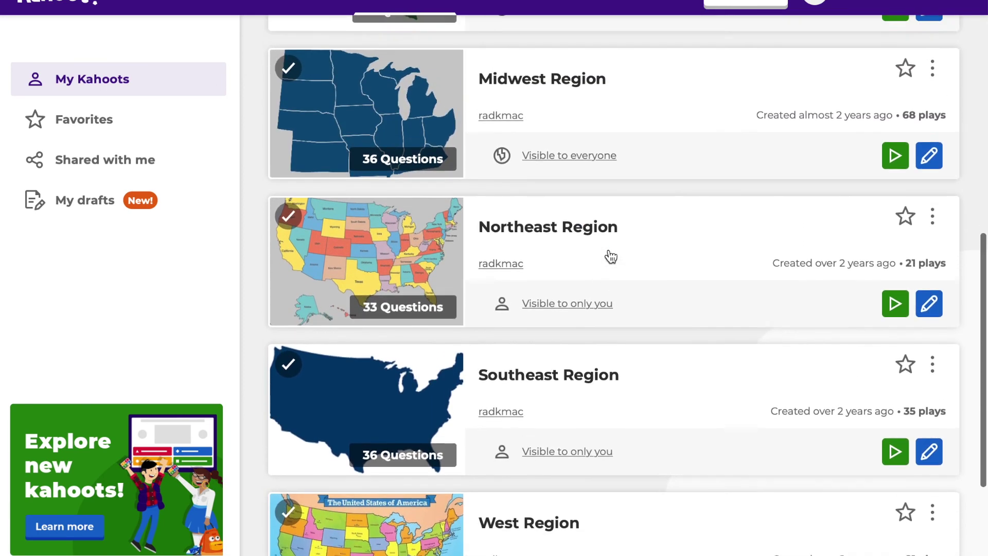
pyautogui.scroll(4, 610, 256)
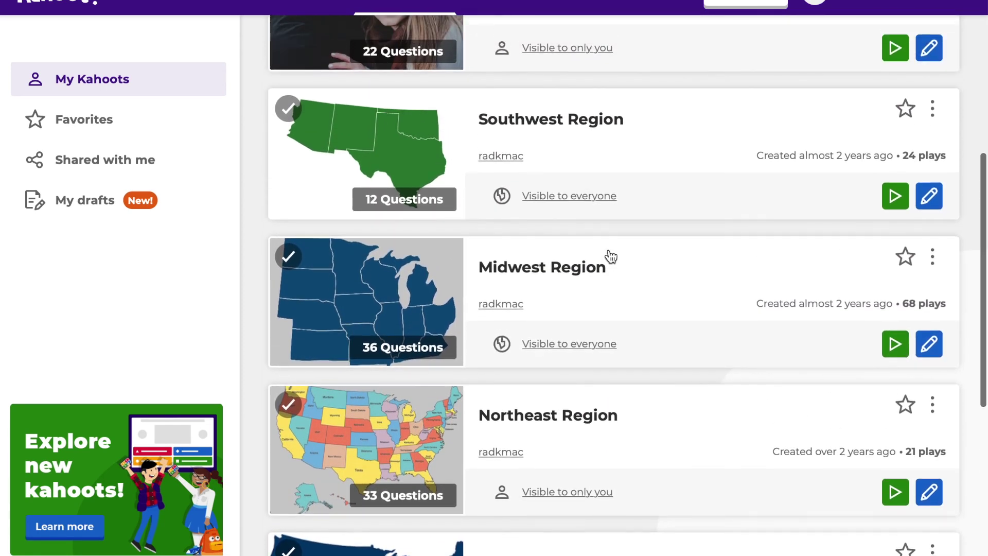
pyautogui.scroll(2, 610, 257)
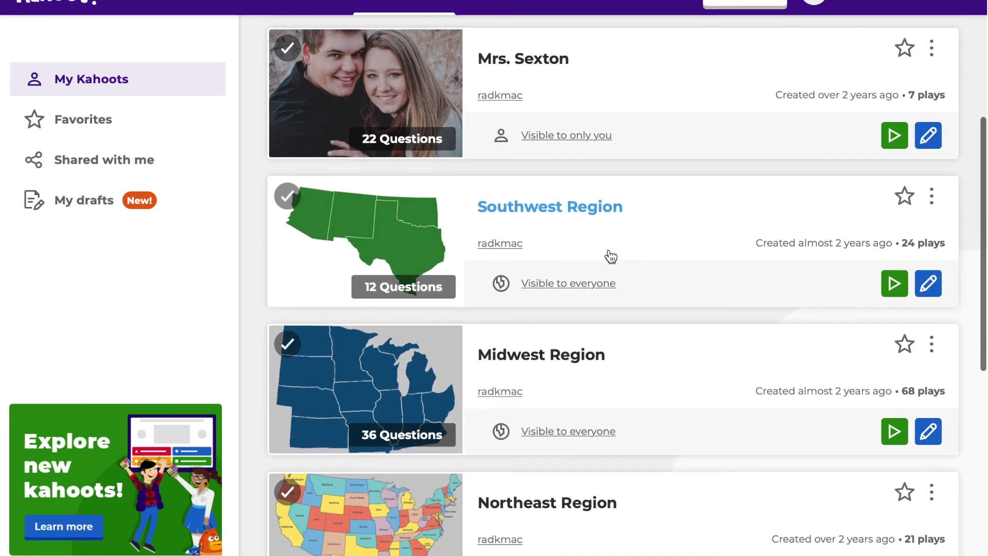